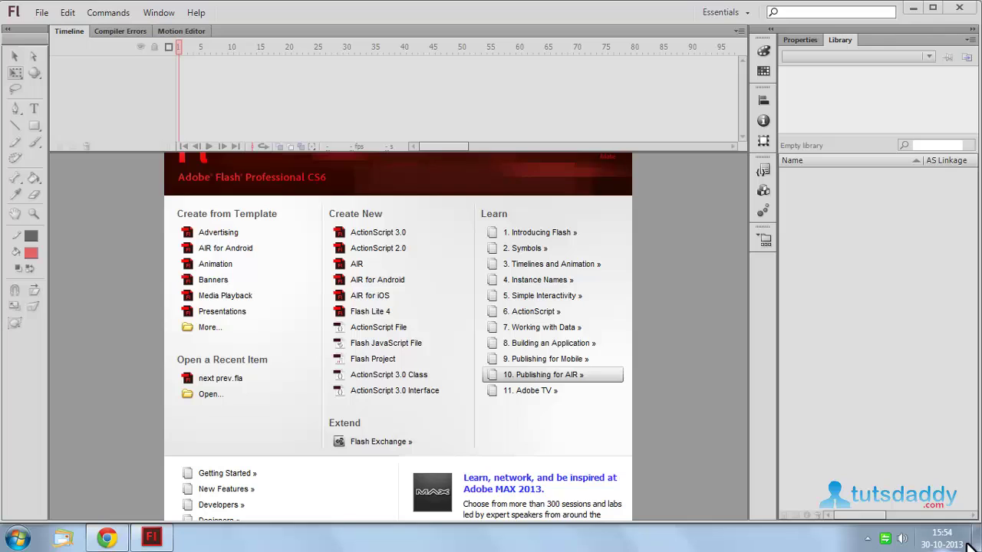
Open the File menu to begin a new ActionScript 2.0 document.
{"action": "left_click", "coordinate": [36, 9]}
Create the 550×400, 24 fps ActionScript 2.0 document Untitled-8.
{"action": "left_click", "coordinate": [66, 28]}
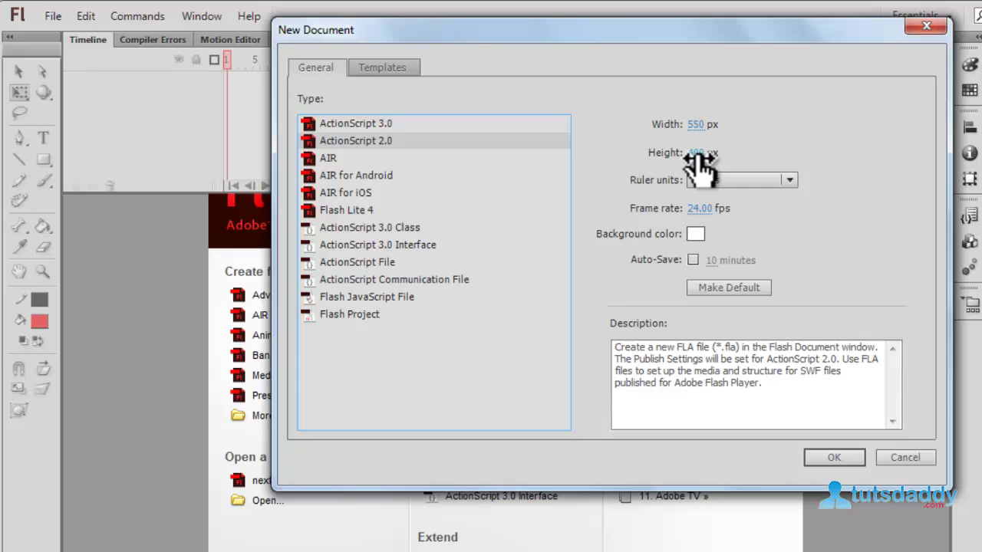
{"action": "left_click", "coordinate": [698, 208]}
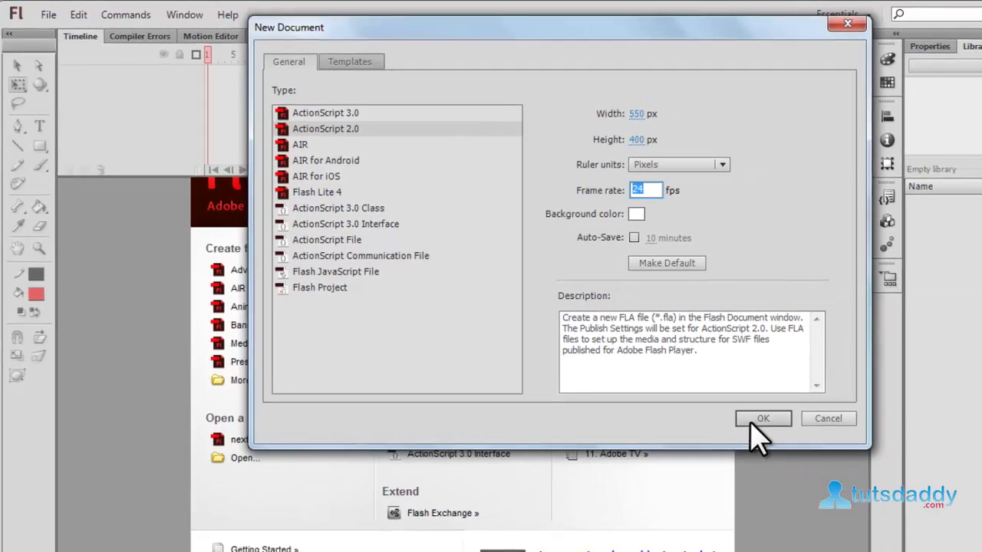
{"action": "left_click", "coordinate": [833, 457]}
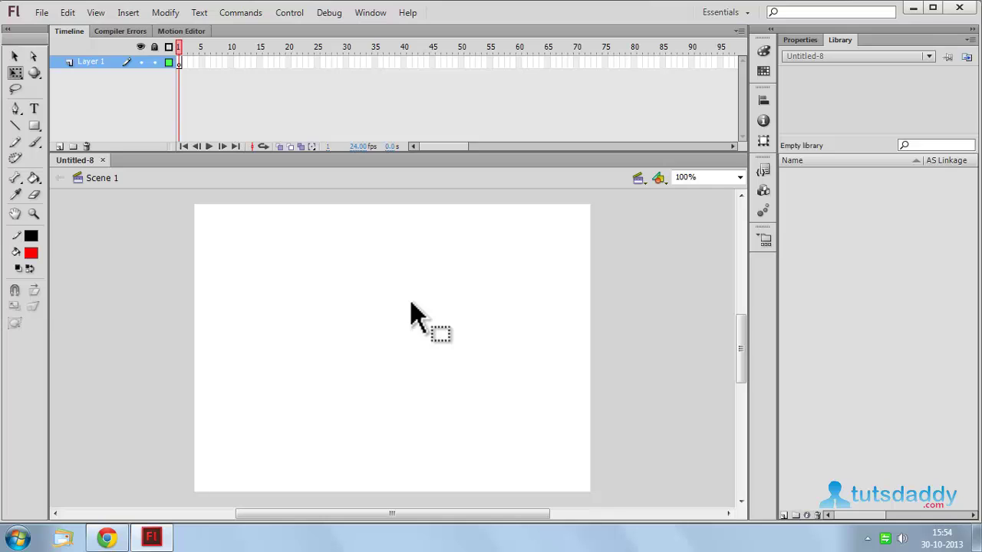
Draw a stage-sized rectangle and fill it with a green radial gradient.
{"action": "left_click", "coordinate": [32, 127]}
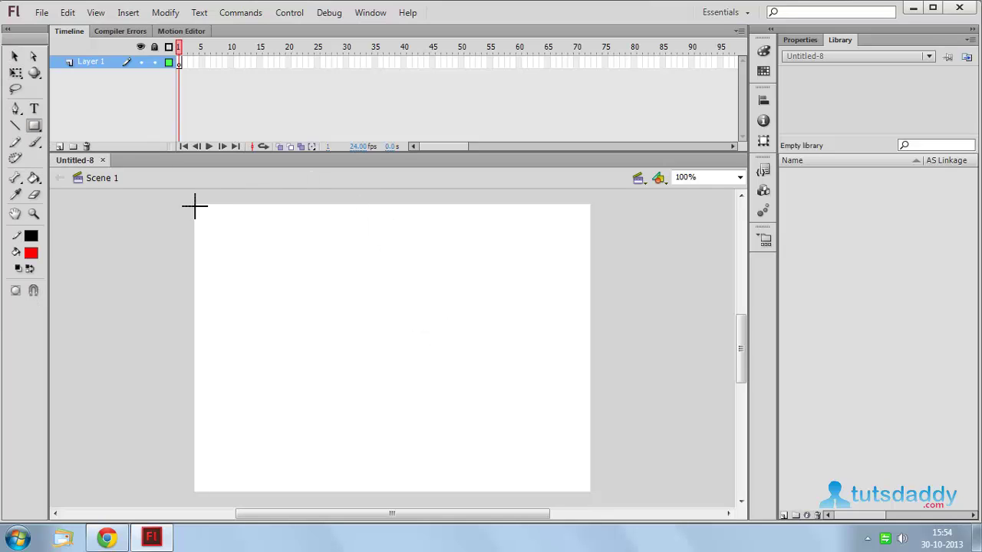
{"action": "left_click_drag", "start_coordinate": [193, 204], "coordinate": [591, 491]}
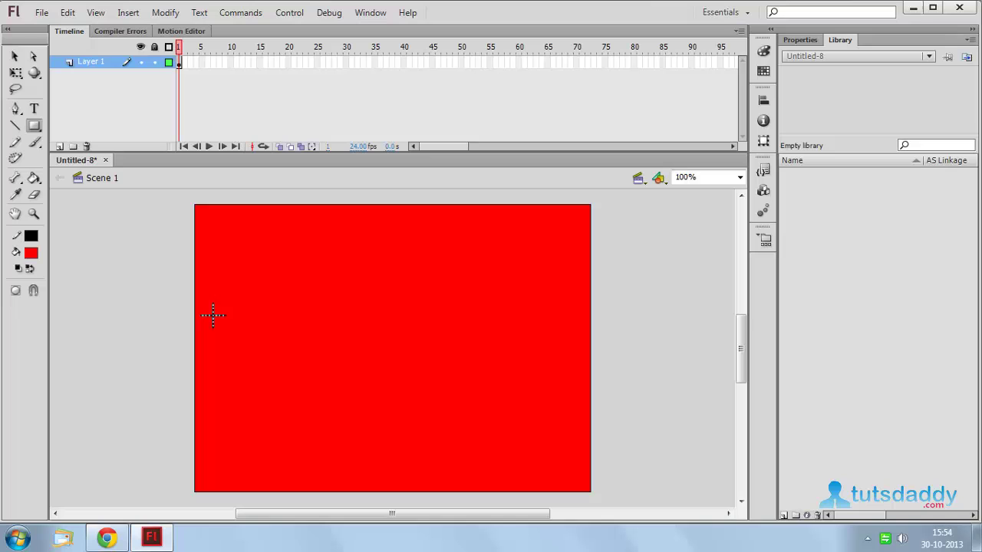
{"action": "left_click", "coordinate": [14, 56]}
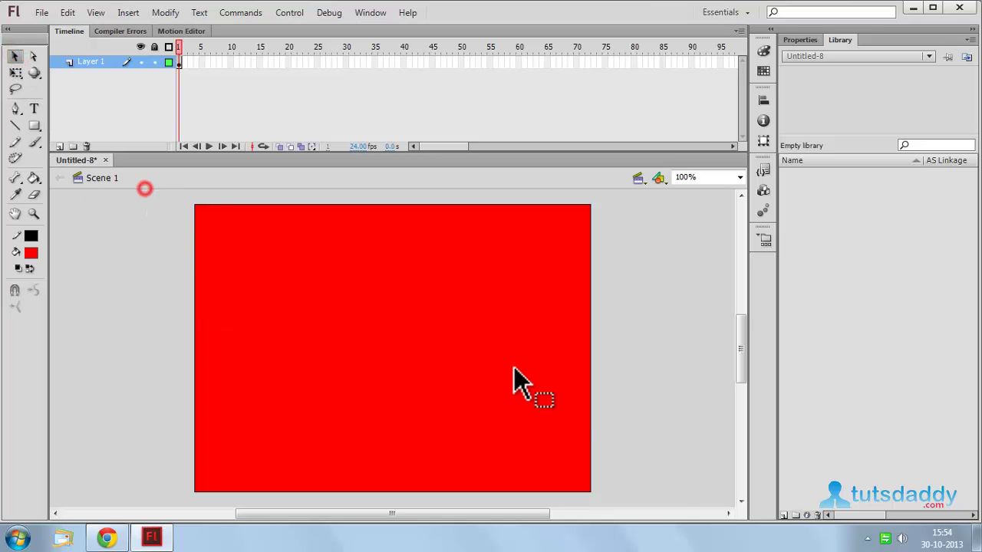
{"action": "left_click", "coordinate": [484, 406]}
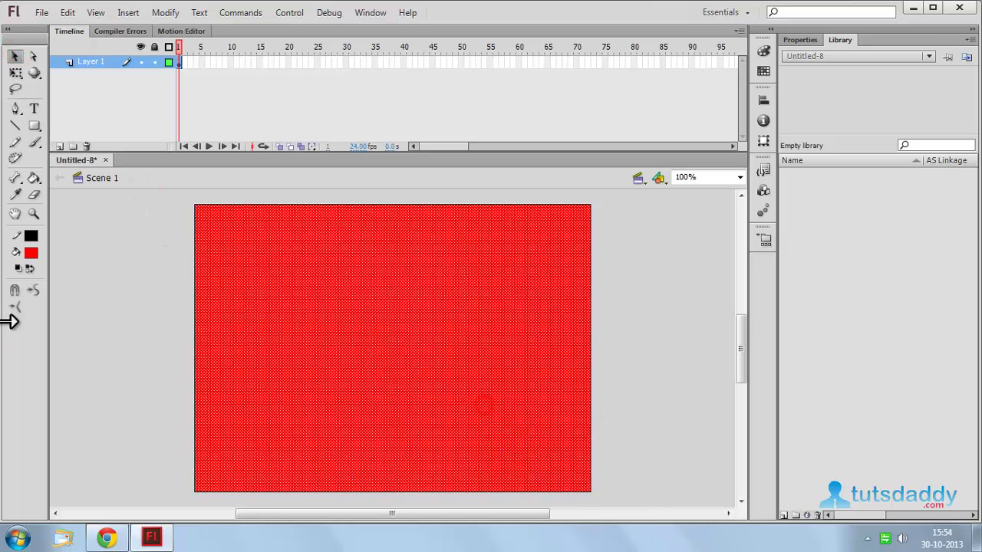
{"action": "left_click", "coordinate": [33, 255]}
{"action": "left_click", "coordinate": [63, 415]}
{"action": "left_click", "coordinate": [141, 373]}
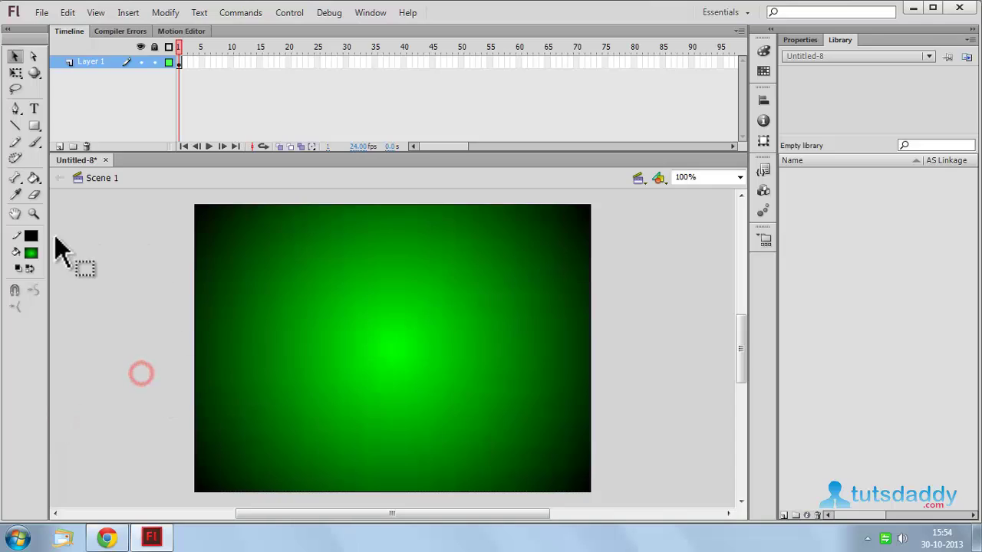
Draw a full-width header band at the top and fill it with a red radial gradient.
{"action": "left_click", "coordinate": [32, 124]}
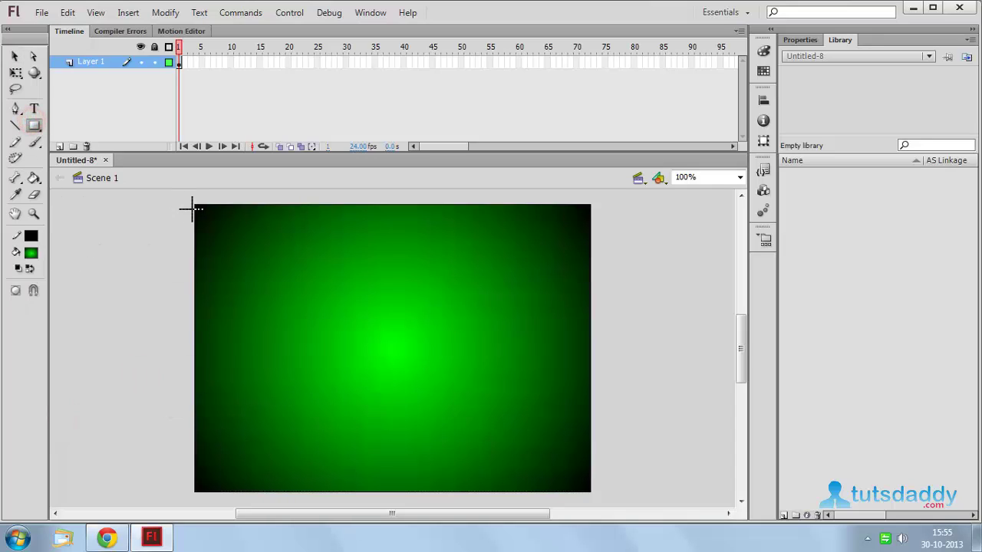
{"action": "mouse_move", "coordinate": [270, 254]}
{"action": "left_mouse_down"}
{"action": "mouse_move", "coordinate": [595, 270]}
{"action": "mouse_move", "coordinate": [590, 263]}
{"action": "left_mouse_up"}
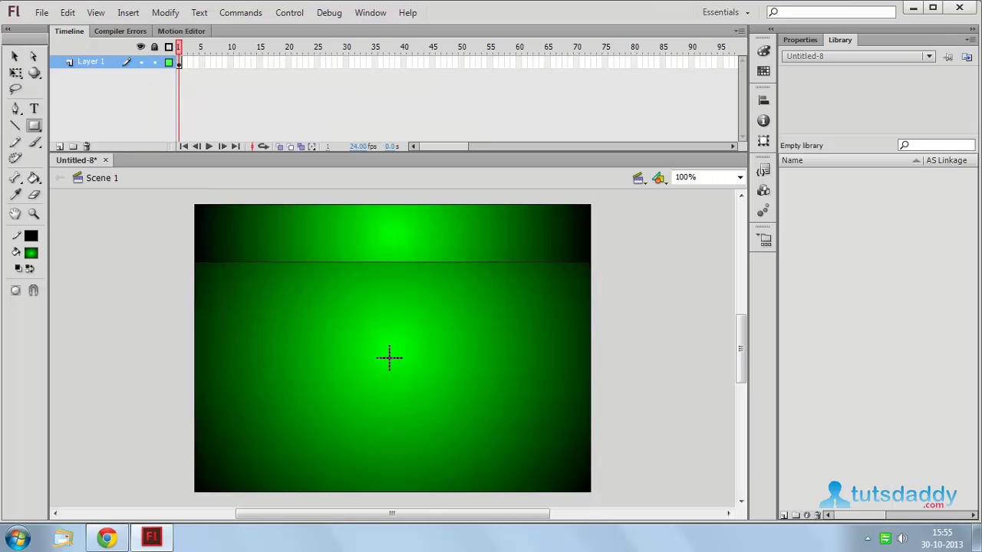
{"action": "left_click", "coordinate": [16, 56]}
{"action": "left_click", "coordinate": [257, 252]}
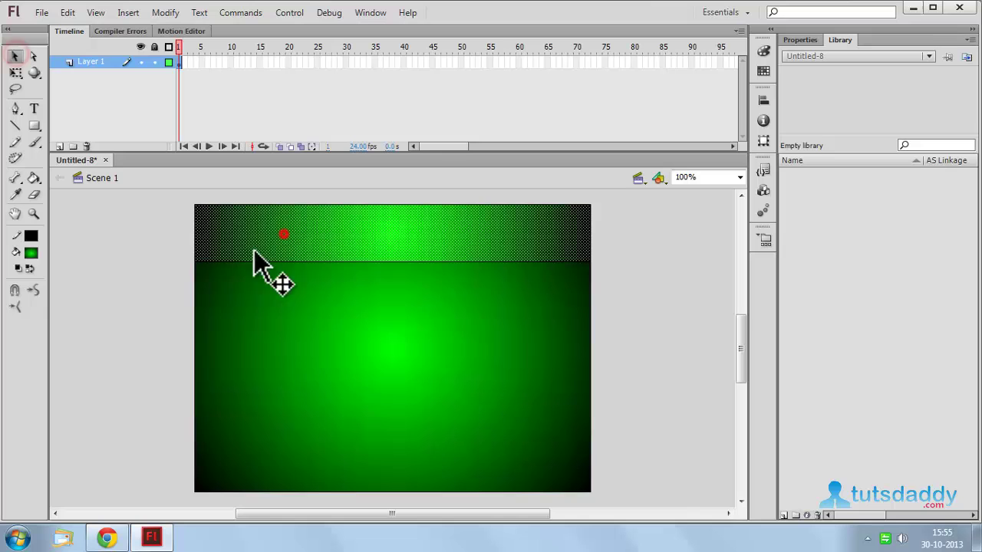
{"action": "left_click", "coordinate": [30, 253]}
{"action": "left_click", "coordinate": [58, 412]}
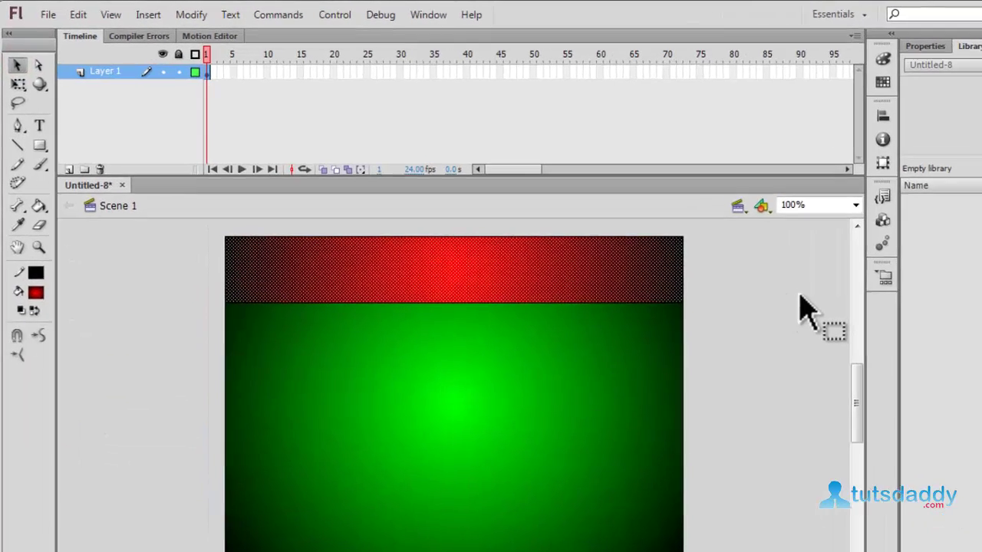
{"action": "left_click", "coordinate": [694, 265]}
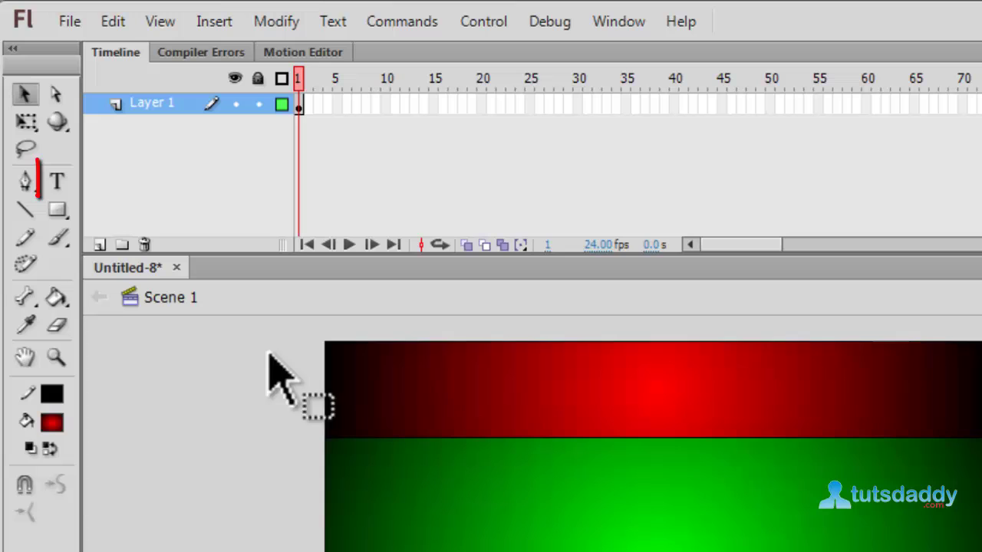
Create a 42 pt text box reading 'TUTSDADDY.COM'.
{"action": "left_click", "coordinate": [57, 181]}
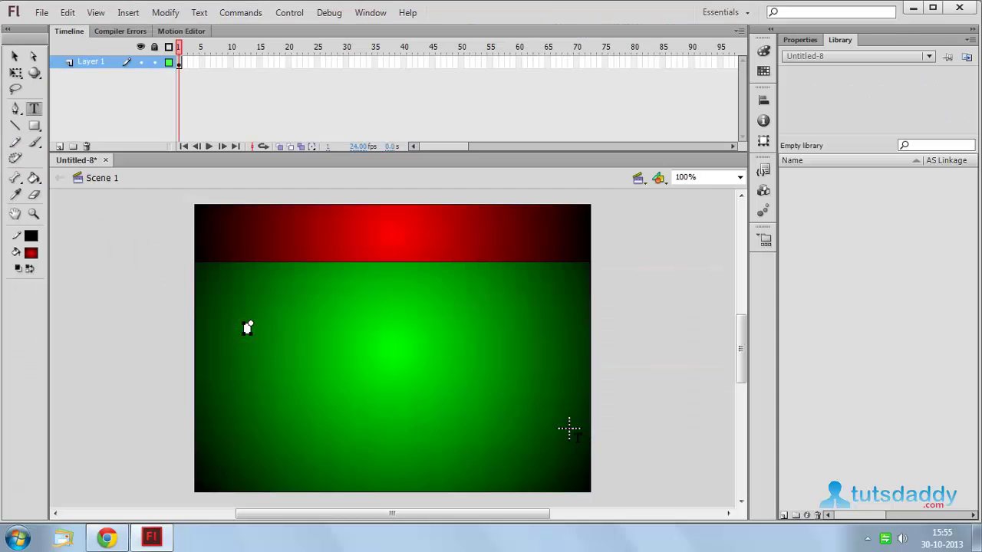
{"action": "left_click", "coordinate": [800, 40]}
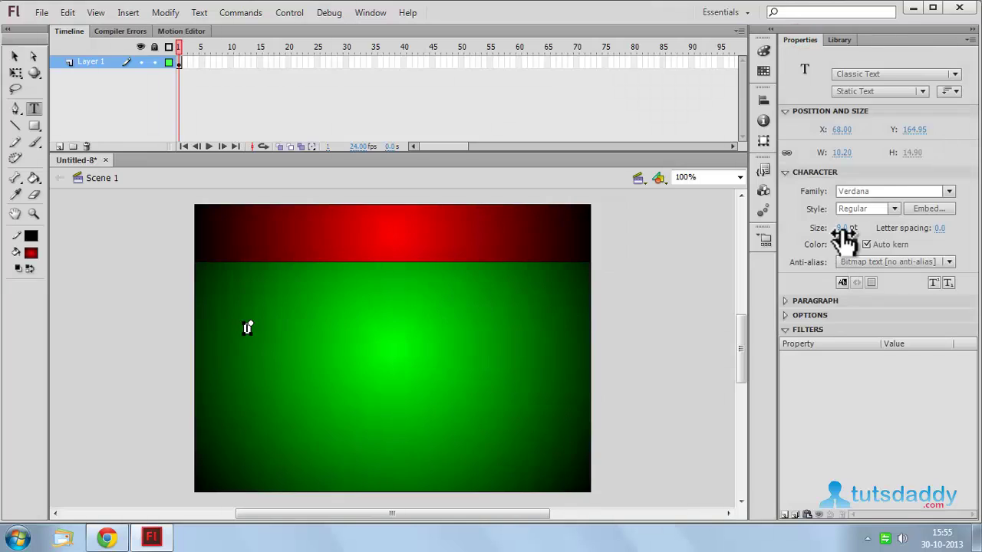
{"action": "left_click_drag", "start_coordinate": [844, 227], "coordinate": [928, 244]}
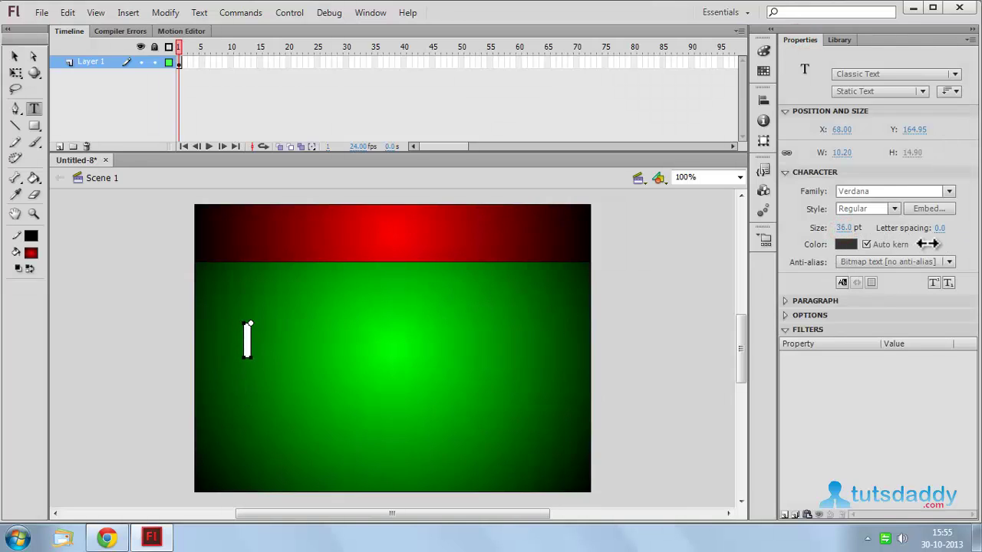
{"action": "type", "text": "TU"}
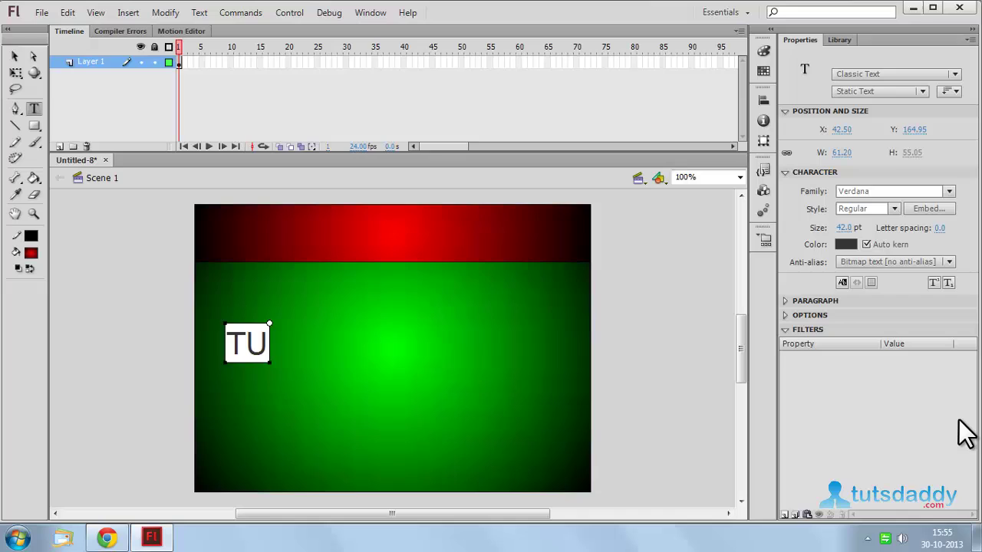
{"action": "type", "text": "TS"}
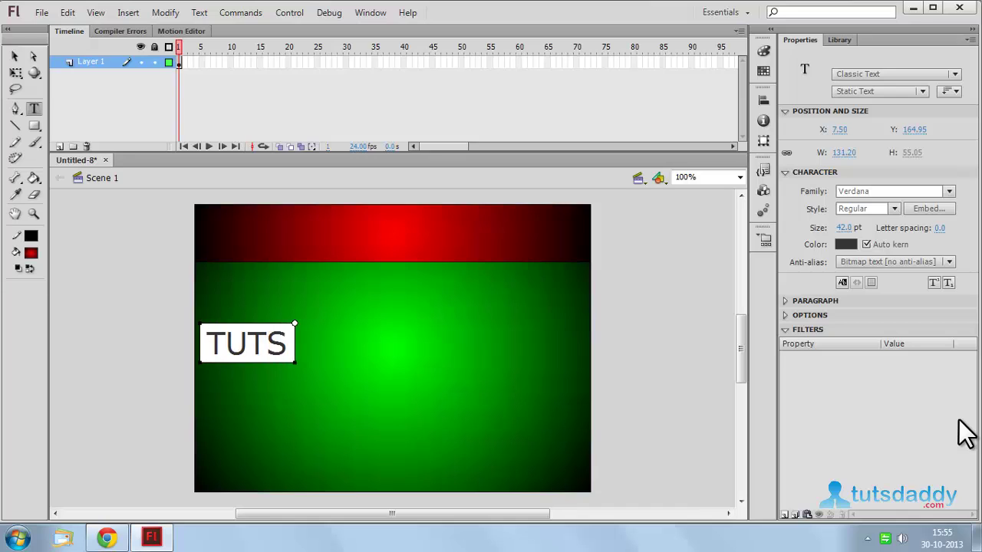
{"action": "type", "text": " DADD"}
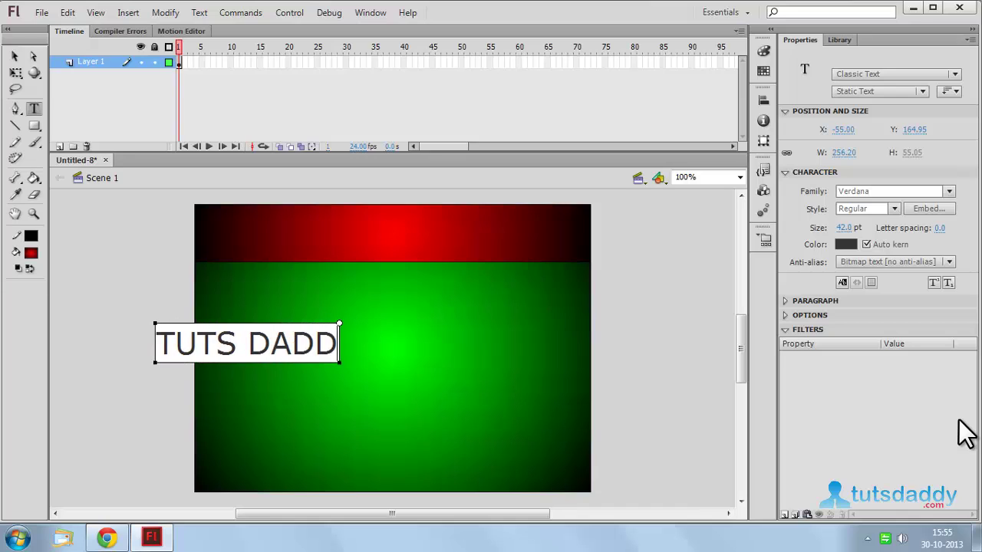
{"action": "type", "text": "Y.CO"}
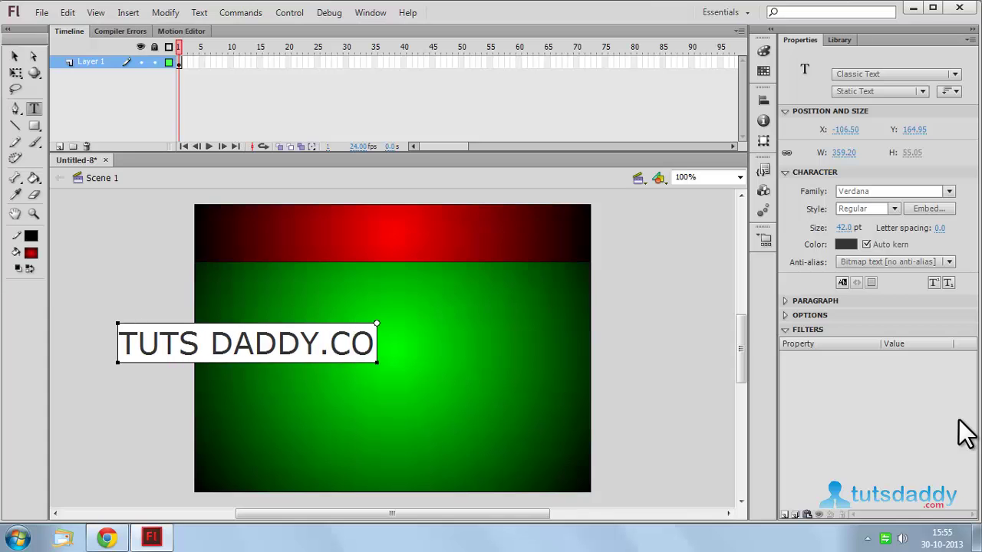
{"action": "type", "text": "M"}
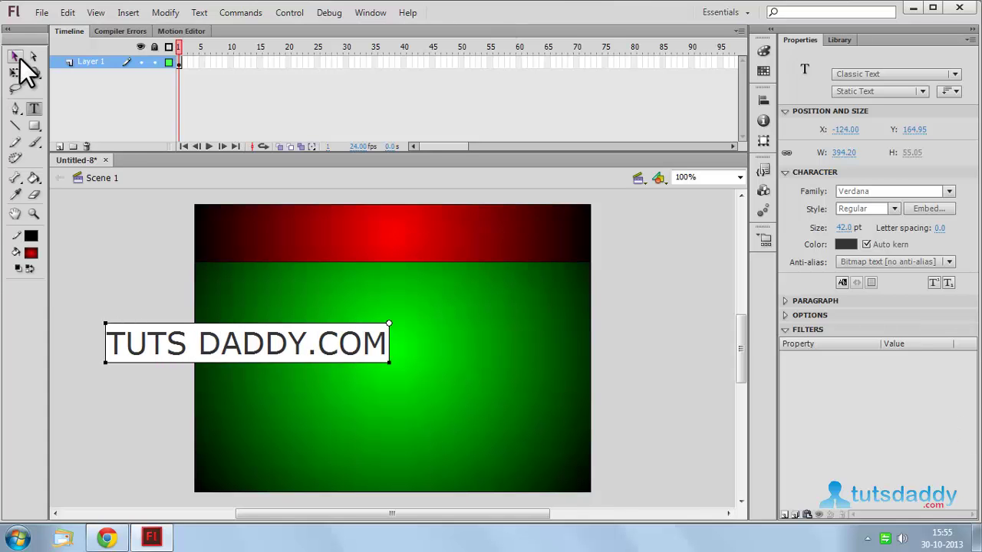
{"action": "key", "text": "BackSpace"}
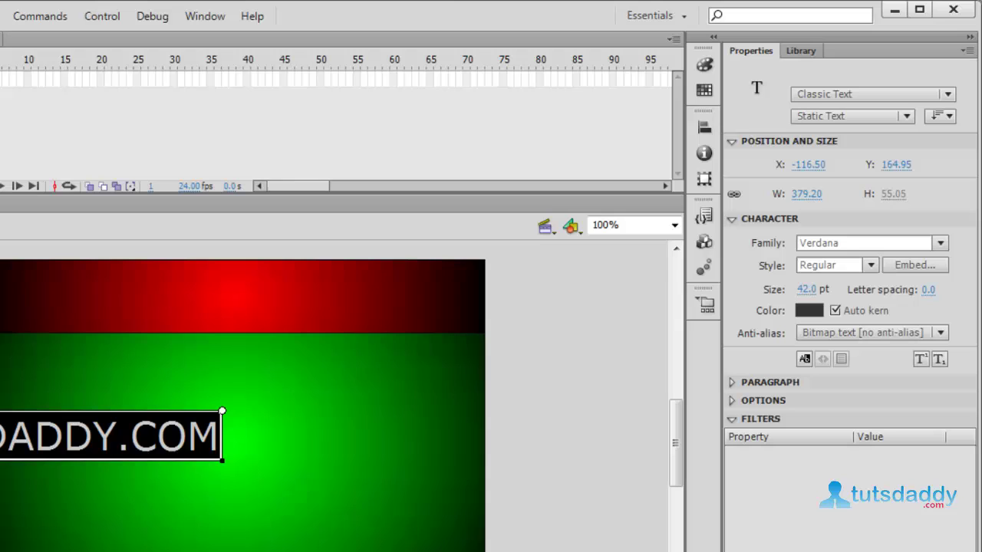
{"action": "key", "text": "ctrl+a"}
Make the text yellow Times New Roman and move it into the red header band.
{"action": "left_click", "coordinate": [844, 242]}
{"action": "type", "text": "T"}
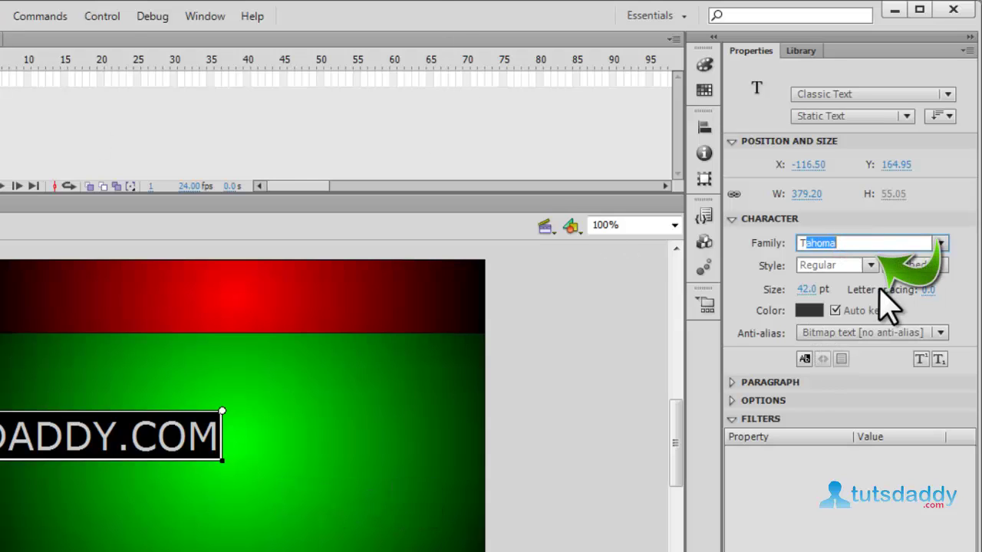
{"action": "type", "text": "imes New R"}
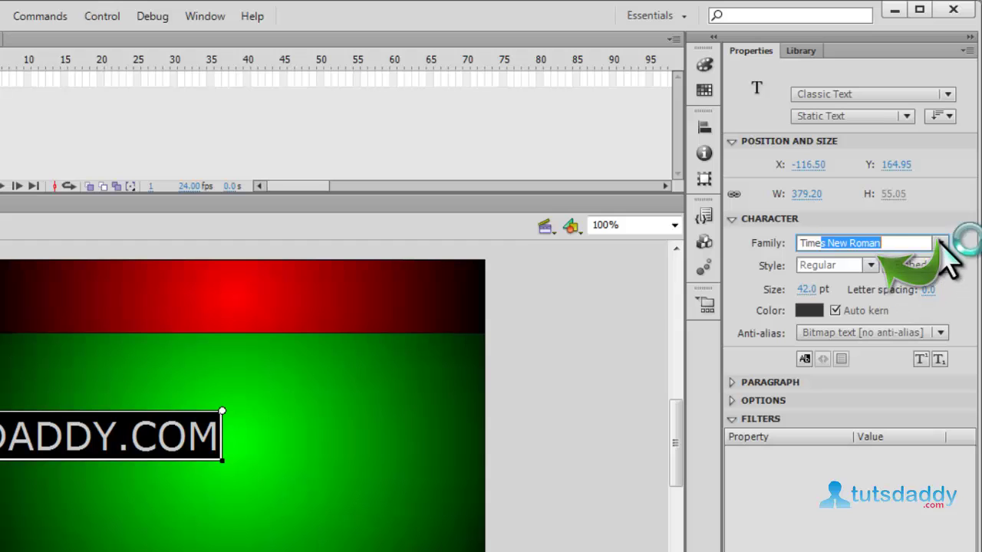
{"action": "left_click", "coordinate": [941, 243]}
{"action": "left_click", "coordinate": [759, 265]}
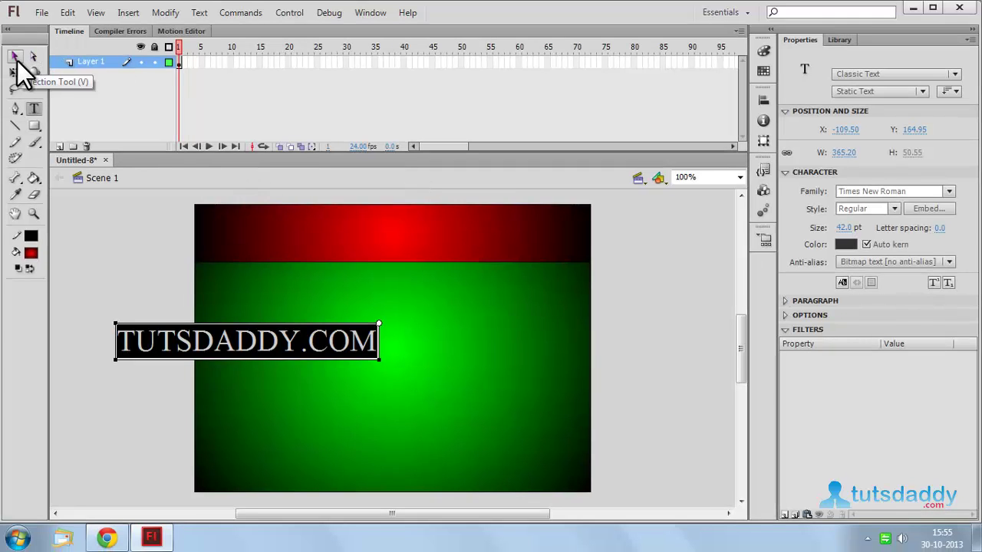
{"action": "left_click", "coordinate": [846, 244]}
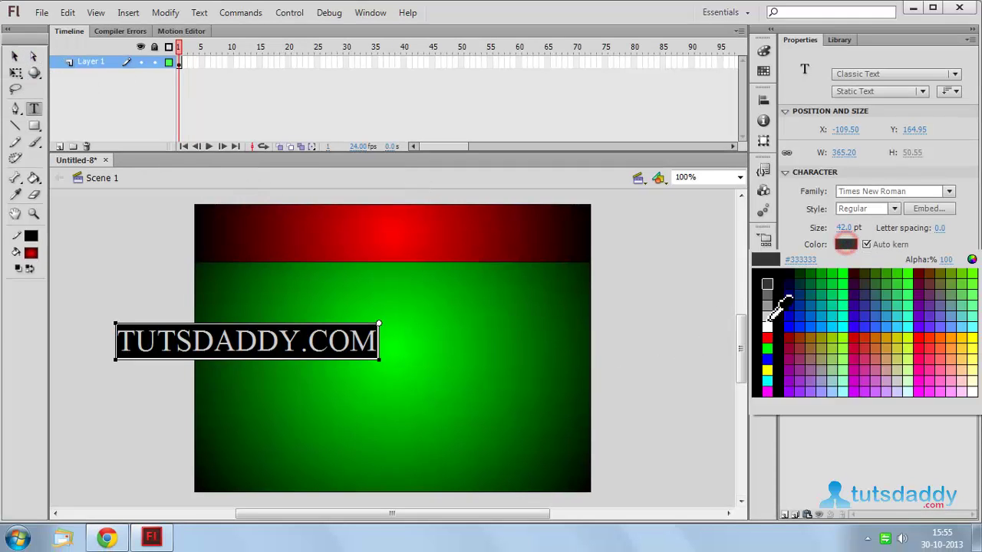
{"action": "left_click", "coordinate": [768, 368]}
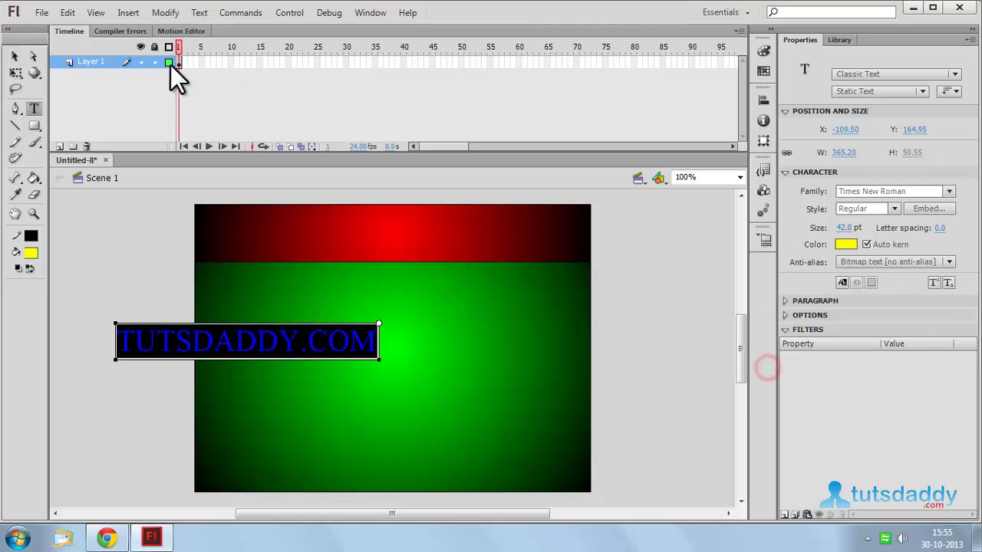
{"action": "left_click", "coordinate": [14, 56]}
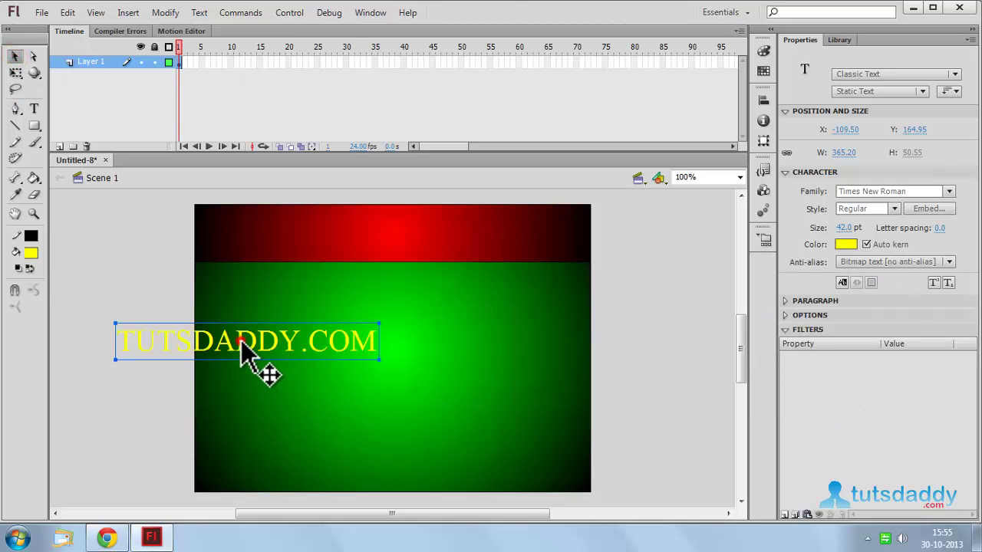
{"action": "left_click_drag", "start_coordinate": [242, 343], "coordinate": [391, 234]}
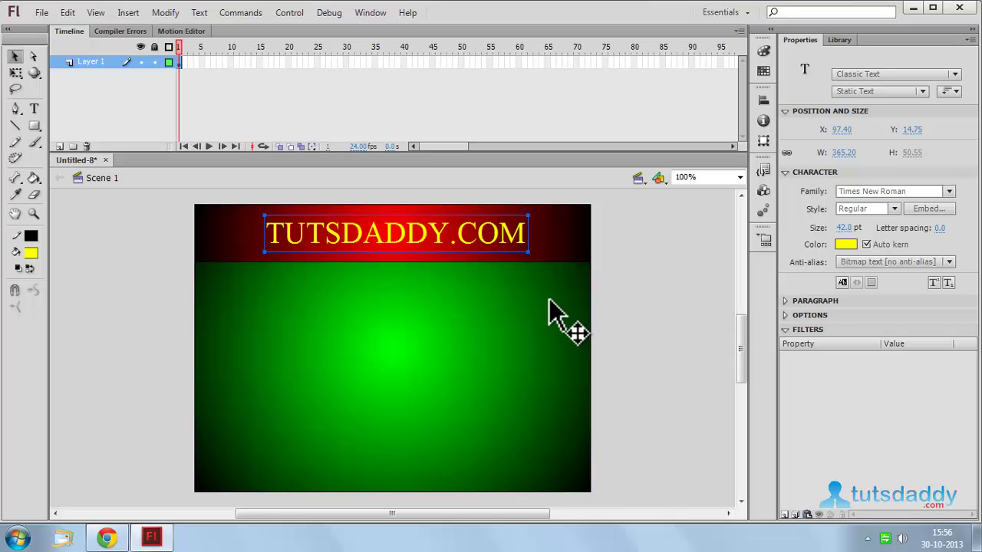
Lock the background layer and add a new layer above it.
{"action": "left_click", "coordinate": [665, 320]}
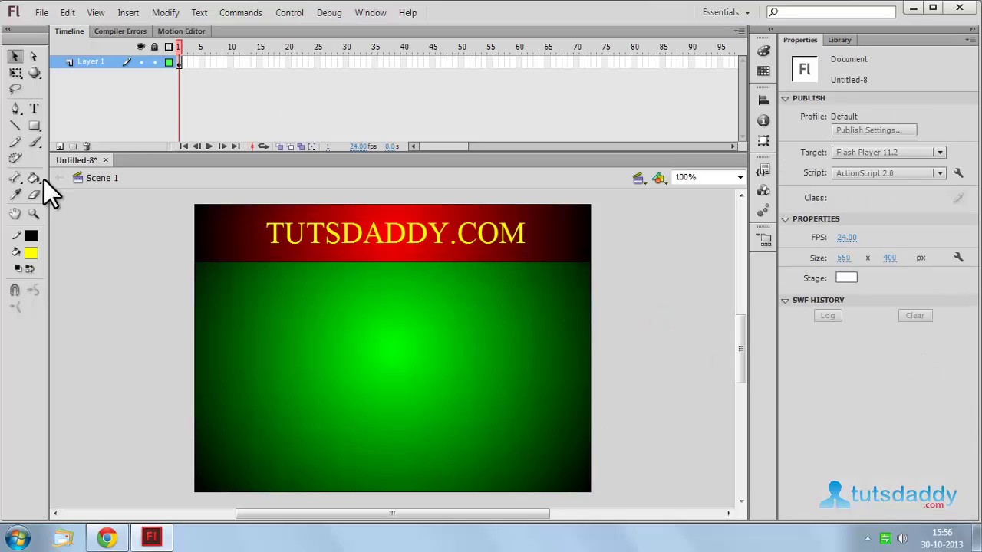
{"action": "left_click", "coordinate": [153, 63]}
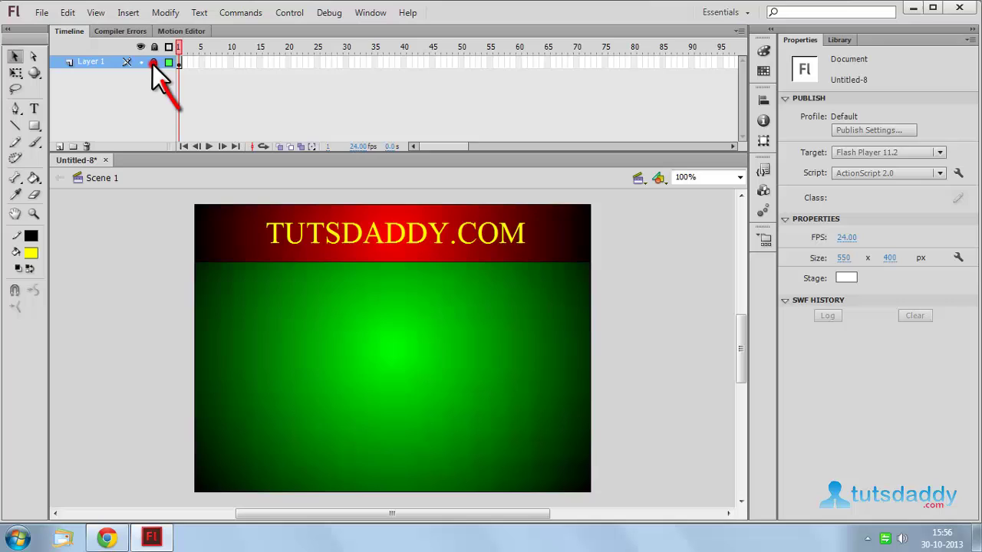
{"action": "left_click", "coordinate": [58, 147]}
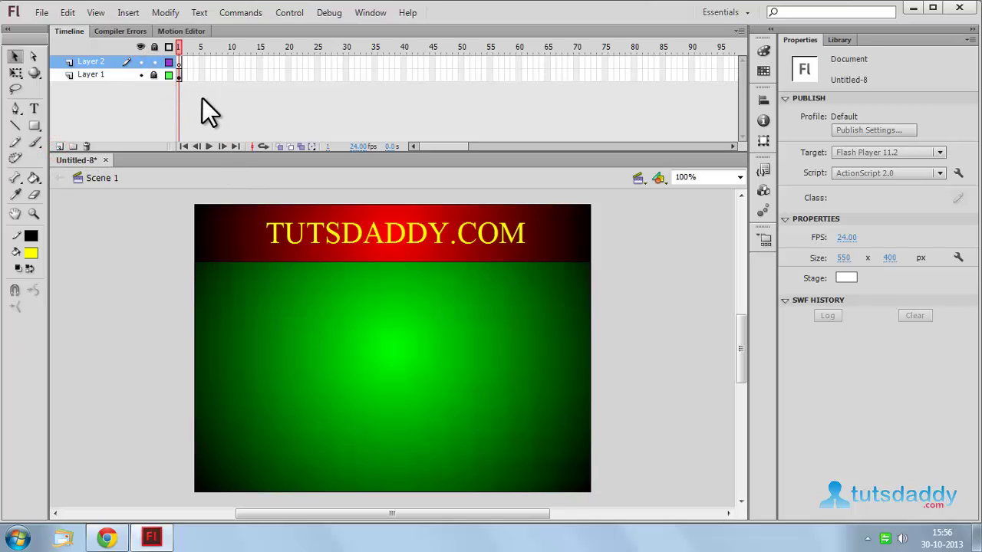
{"action": "left_click", "coordinate": [181, 70]}
Import the rose image from the F: drive gallery folder onto the stage.
{"action": "left_click", "coordinate": [41, 12]}
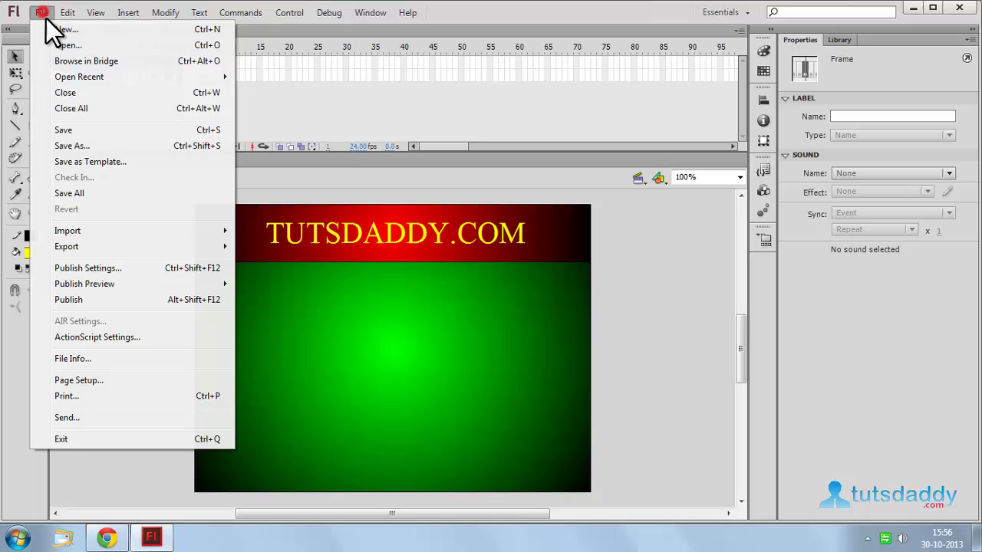
{"action": "left_click", "coordinate": [82, 231]}
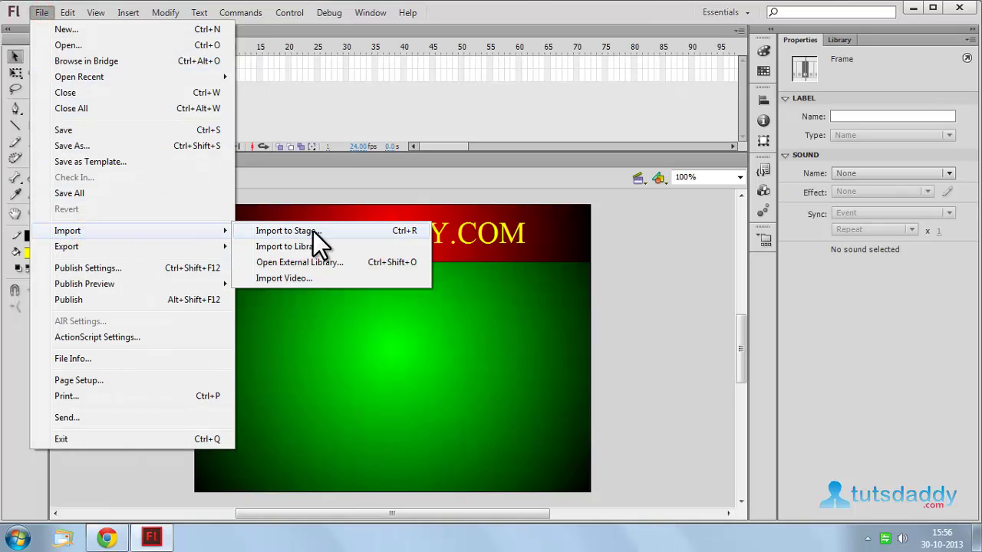
{"action": "left_click", "coordinate": [311, 231]}
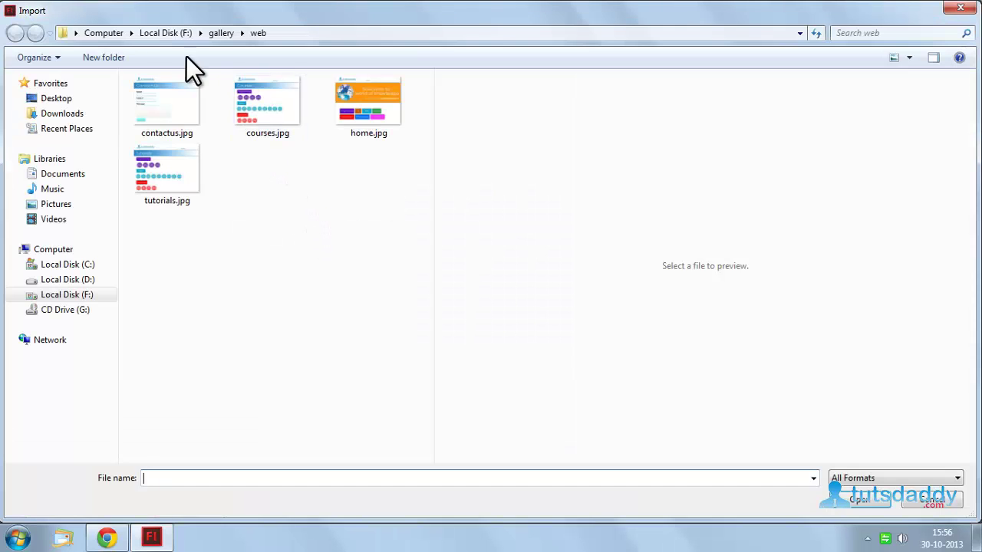
{"action": "mouse_move", "coordinate": [67, 295]}
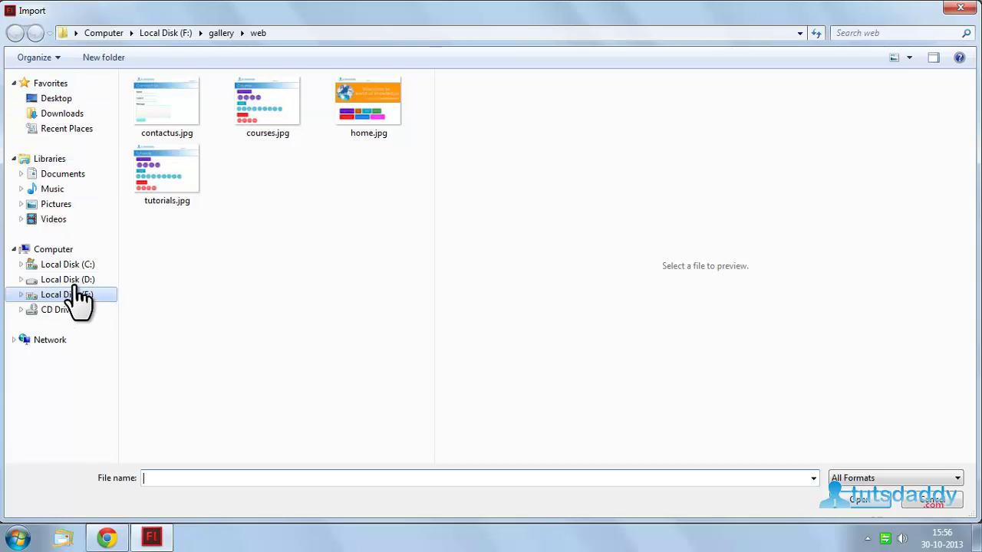
{"action": "left_click", "coordinate": [79, 296]}
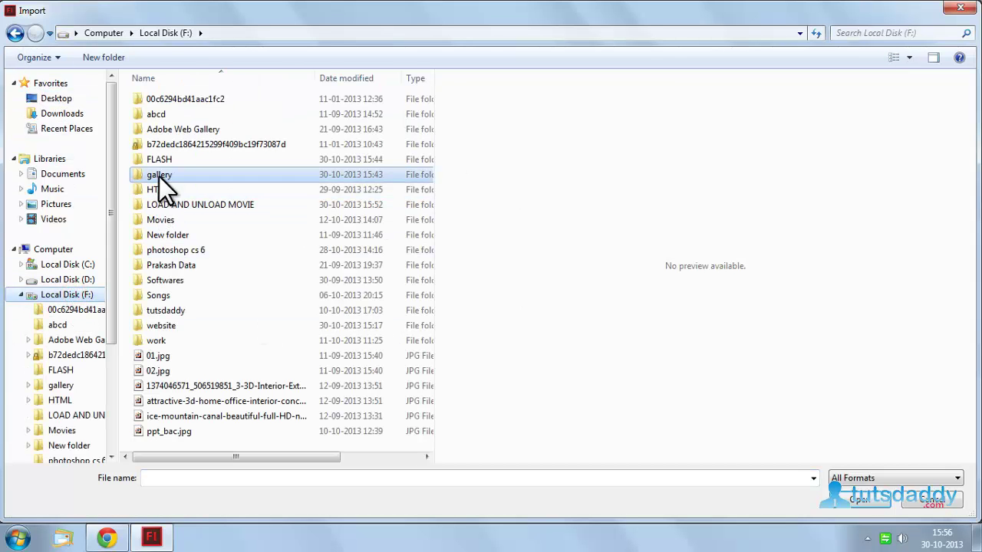
{"action": "double_click", "coordinate": [159, 177]}
{"action": "left_click", "coordinate": [139, 204]}
{"action": "left_click", "coordinate": [860, 498]}
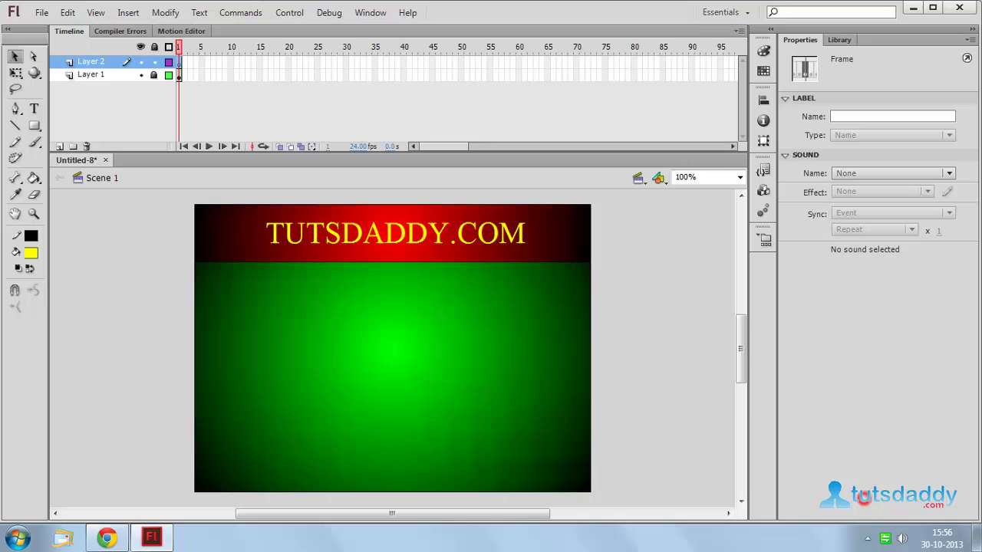
{"action": "left_click", "coordinate": [627, 464]}
Shrink the rose to about half size and centre it on the page.
{"action": "left_click", "coordinate": [15, 73]}
{"action": "left_click", "coordinate": [588, 350]}
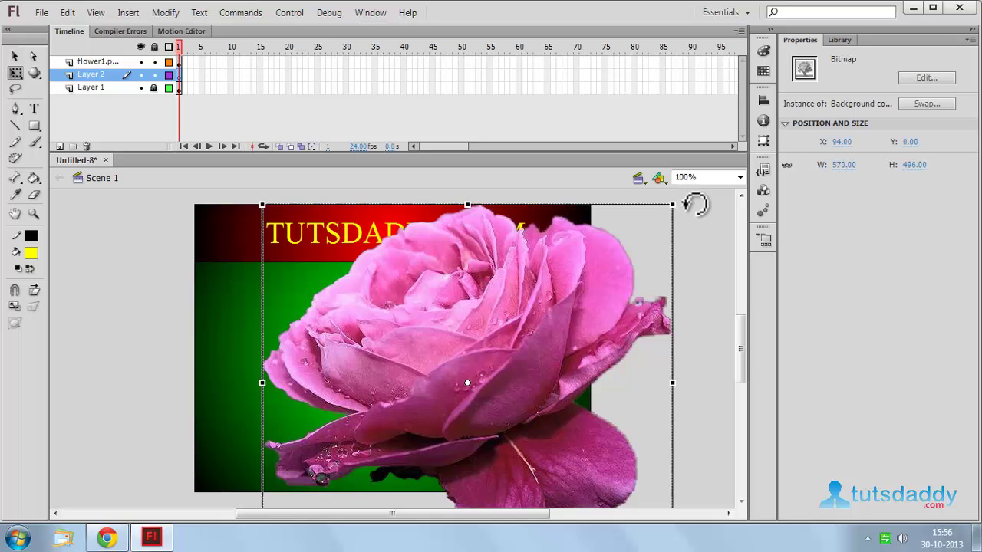
{"action": "mouse_move", "coordinate": [672, 205]}
{"action": "left_mouse_down"}
{"action": "mouse_move", "coordinate": [465, 331]}
{"action": "mouse_move", "coordinate": [453, 394]}
{"action": "left_mouse_up"}
{"action": "left_click_drag", "start_coordinate": [456, 449], "coordinate": [432, 362]}
{"action": "left_click", "coordinate": [185, 168]}
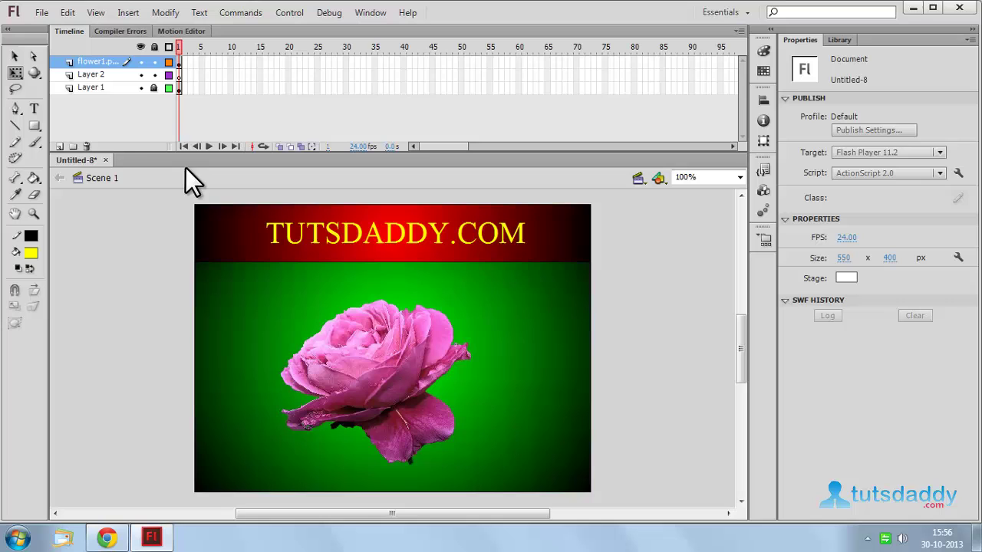
Add a new layer and place the 'arcade button - blue' from the Buttons library at the page's left.
{"action": "left_click", "coordinate": [60, 146]}
{"action": "left_click", "coordinate": [181, 62]}
{"action": "left_click", "coordinate": [371, 12]}
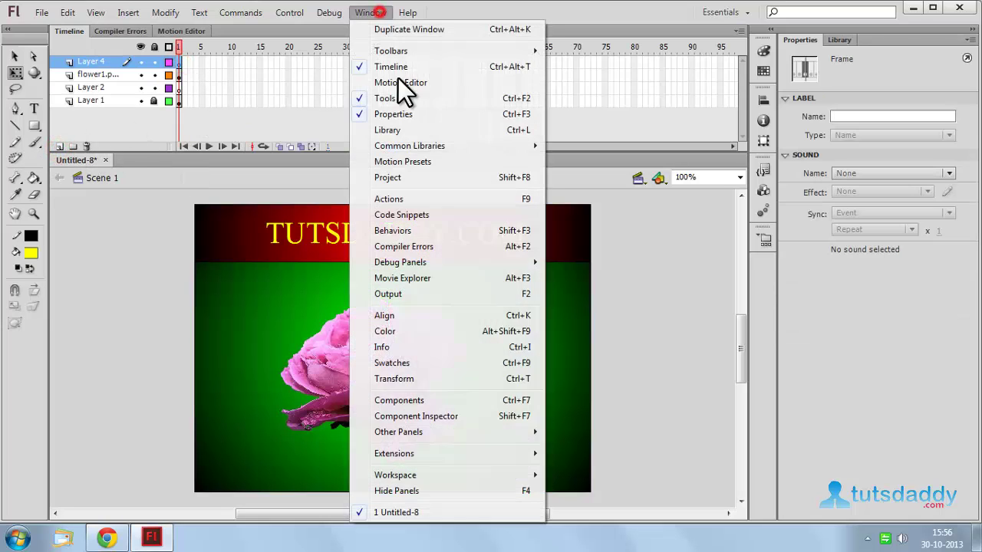
{"action": "mouse_move", "coordinate": [410, 146]}
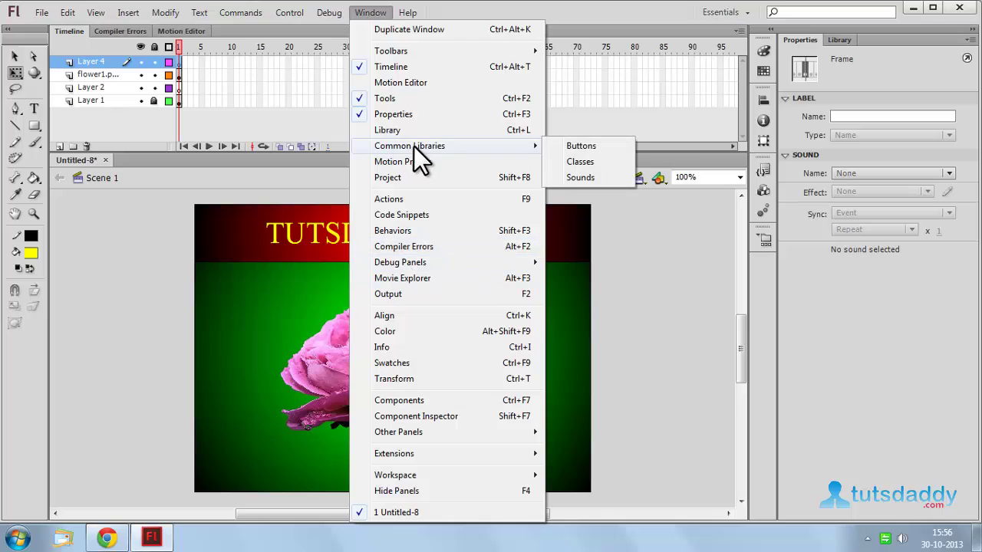
{"action": "left_click", "coordinate": [591, 147]}
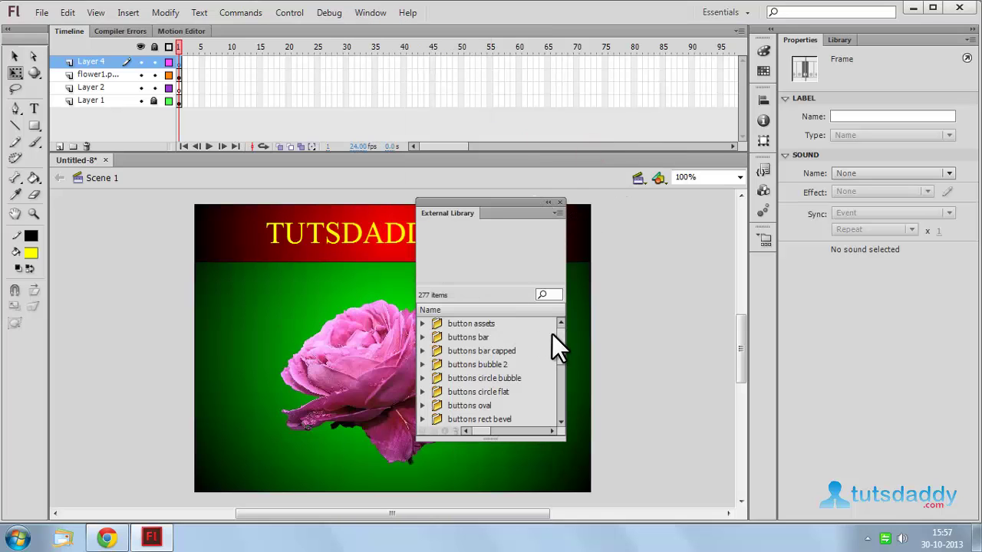
{"action": "left_click_drag", "start_coordinate": [564, 349], "coordinate": [560, 386]}
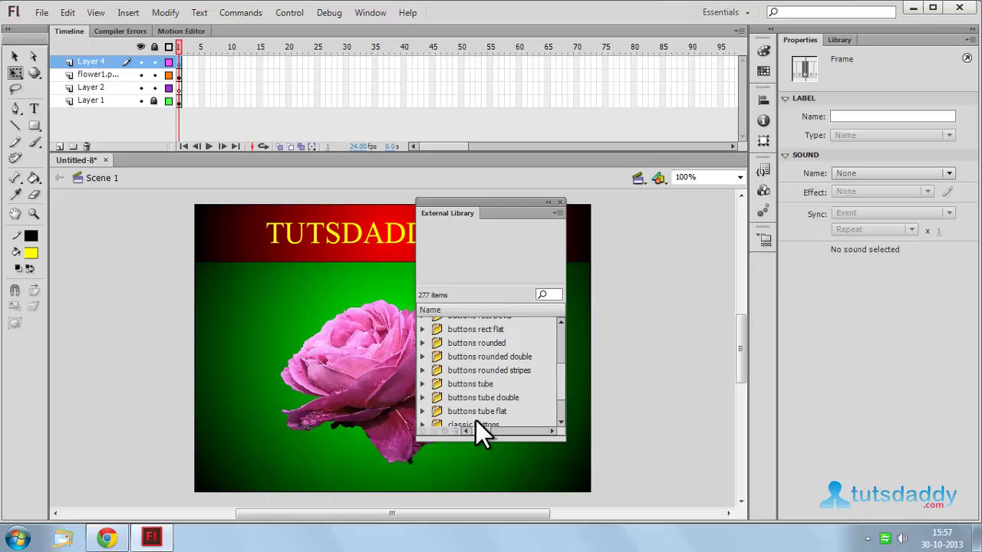
{"action": "scroll", "coordinate": [476, 421], "scroll_direction": "down", "scroll_amount": 1}
{"action": "left_click", "coordinate": [422, 381]}
{"action": "left_click", "coordinate": [497, 409]}
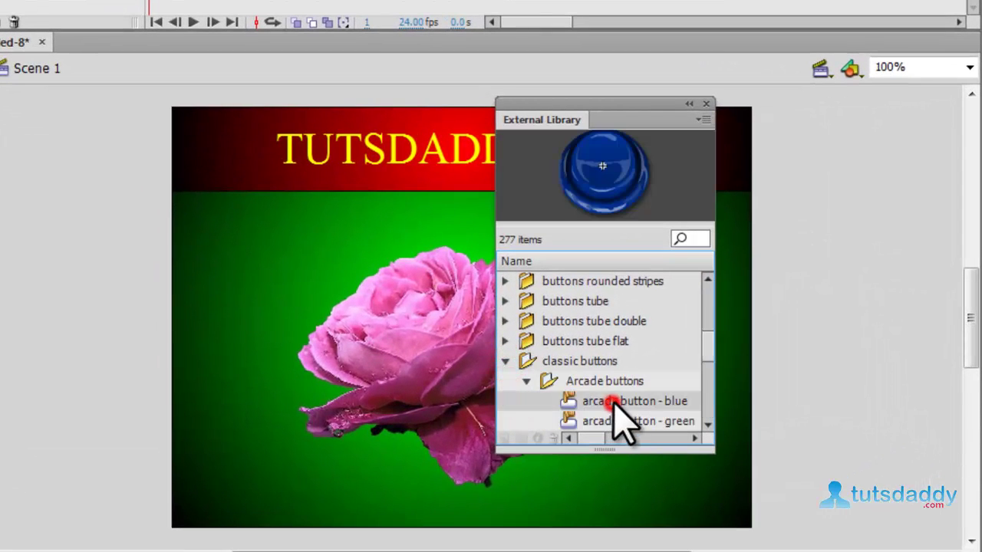
{"action": "left_click_drag", "start_coordinate": [614, 405], "coordinate": [240, 390]}
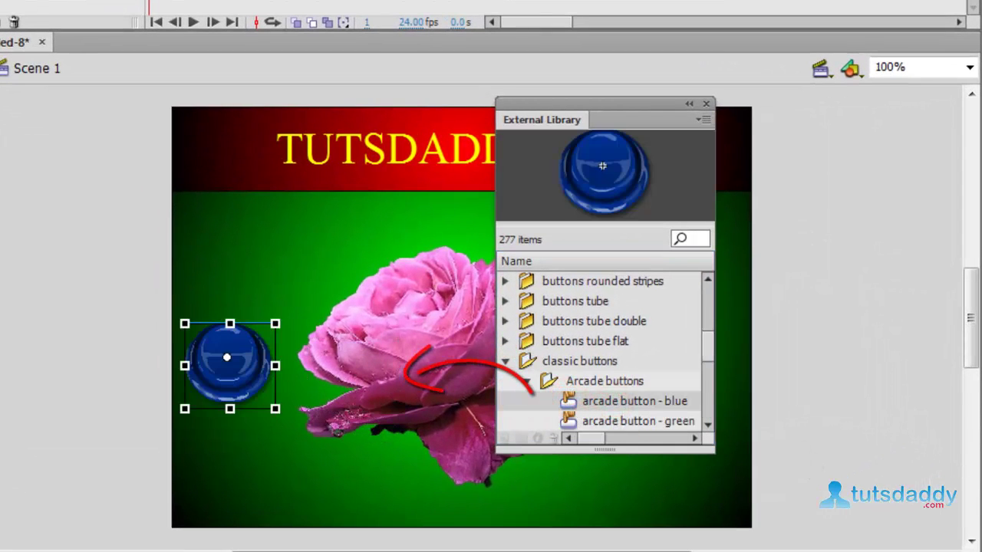
{"action": "left_click", "coordinate": [706, 102]}
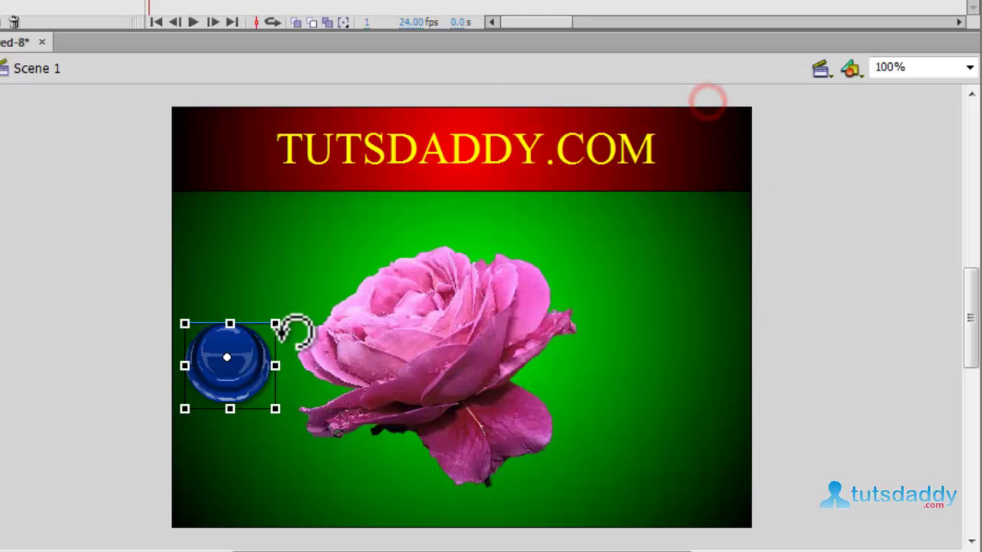
Shift the rose and the blue button slightly to the right.
{"action": "left_click", "coordinate": [417, 346]}
{"action": "left_click_drag", "start_coordinate": [460, 351], "coordinate": [500, 352]}
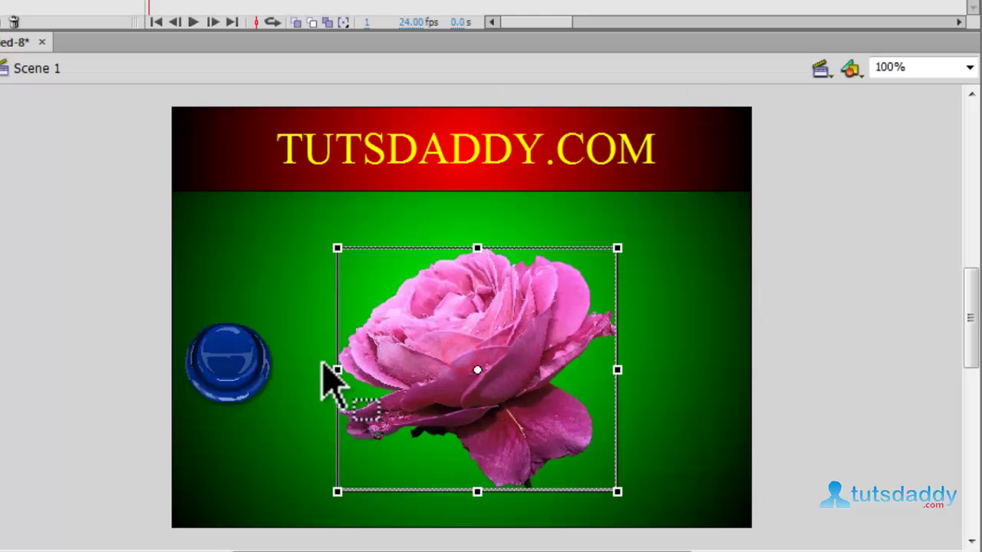
{"action": "left_click_drag", "start_coordinate": [208, 368], "coordinate": [232, 373]}
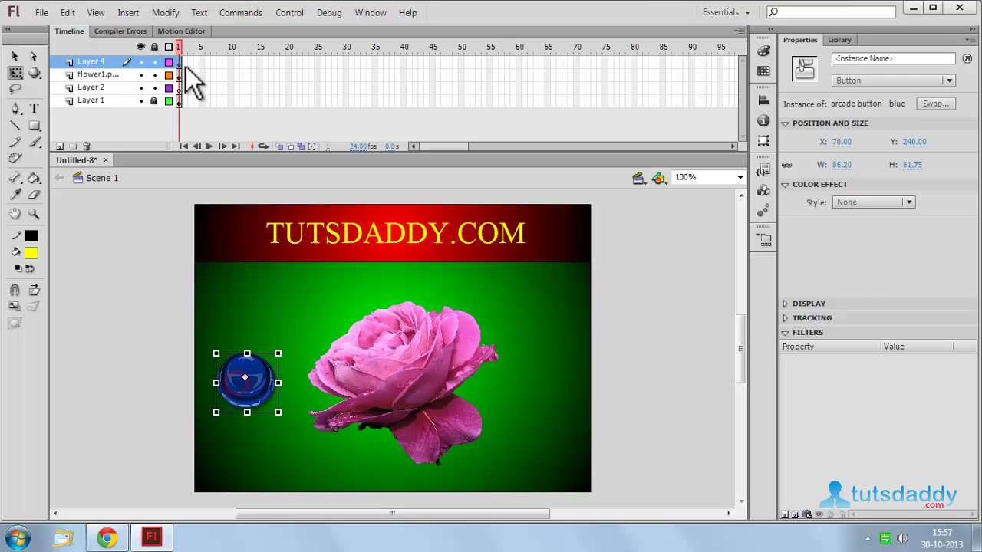
Add a stop() action to frame 1 of Layer 4.
{"action": "left_click", "coordinate": [183, 63]}
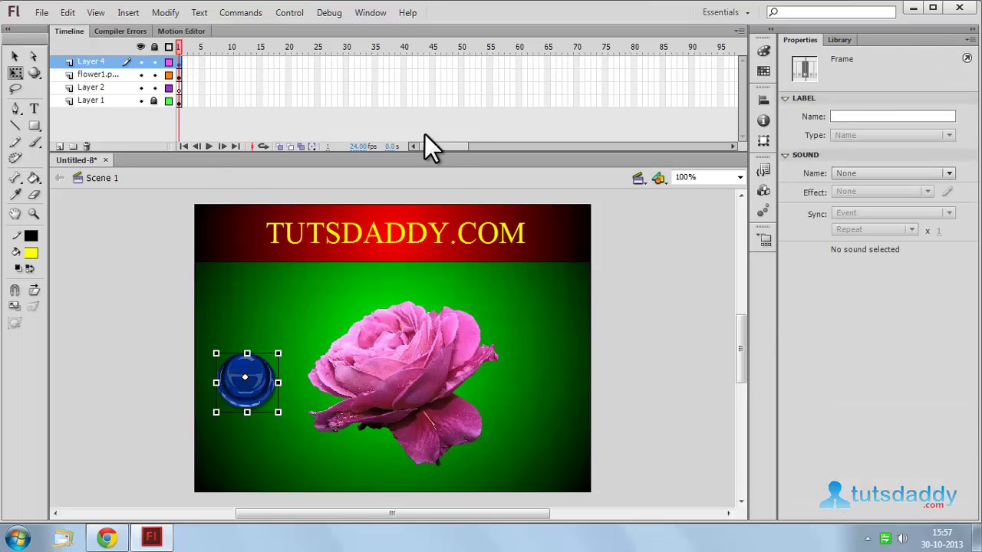
{"action": "left_click", "coordinate": [376, 15]}
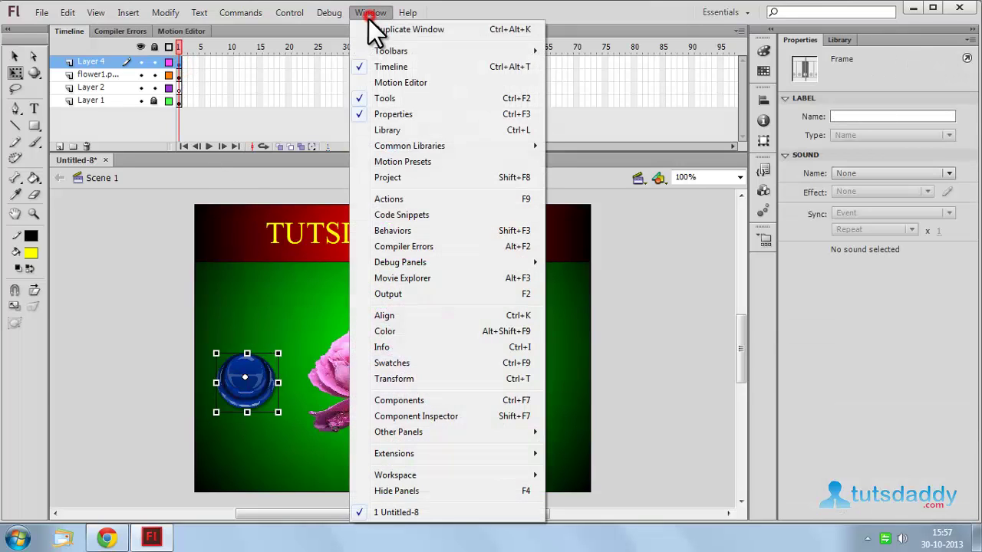
{"action": "left_click", "coordinate": [406, 202]}
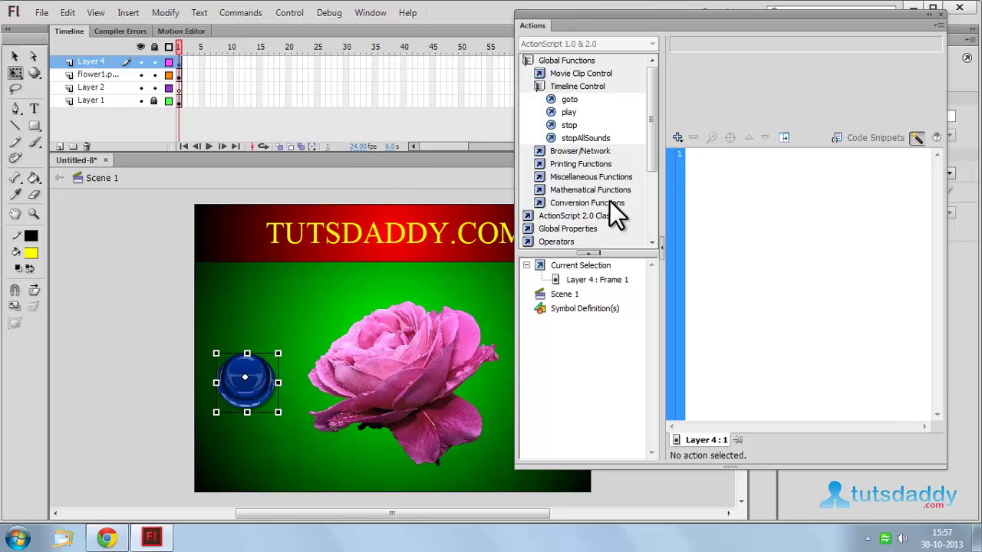
{"action": "double_click", "coordinate": [569, 126]}
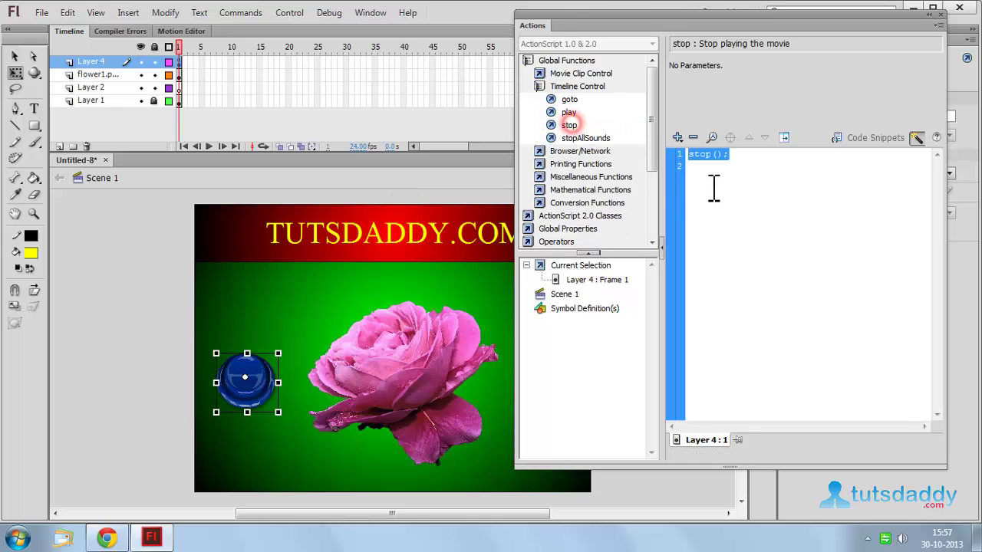
Attach an unloadMovieNum(0) action to the blue button.
{"action": "left_click", "coordinate": [942, 16]}
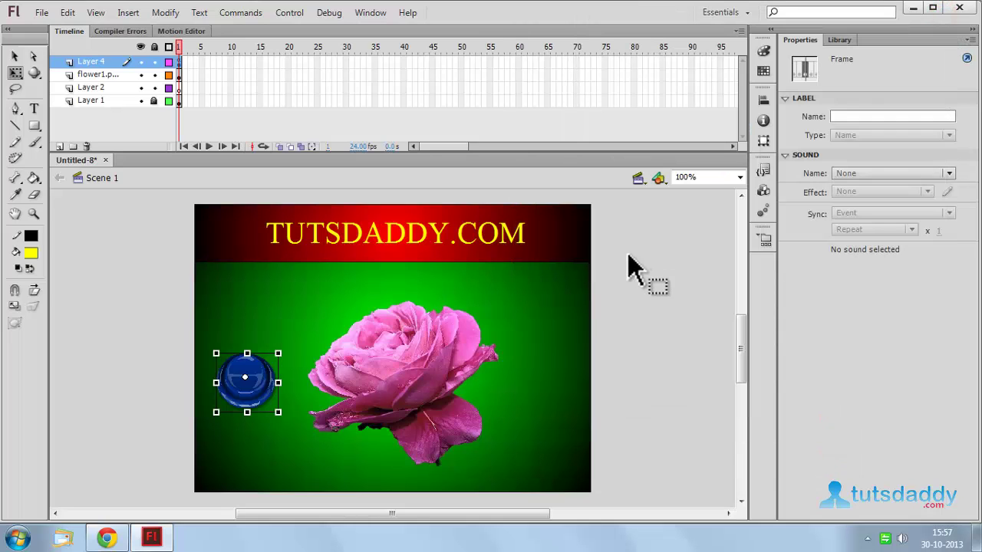
{"action": "left_click", "coordinate": [272, 393]}
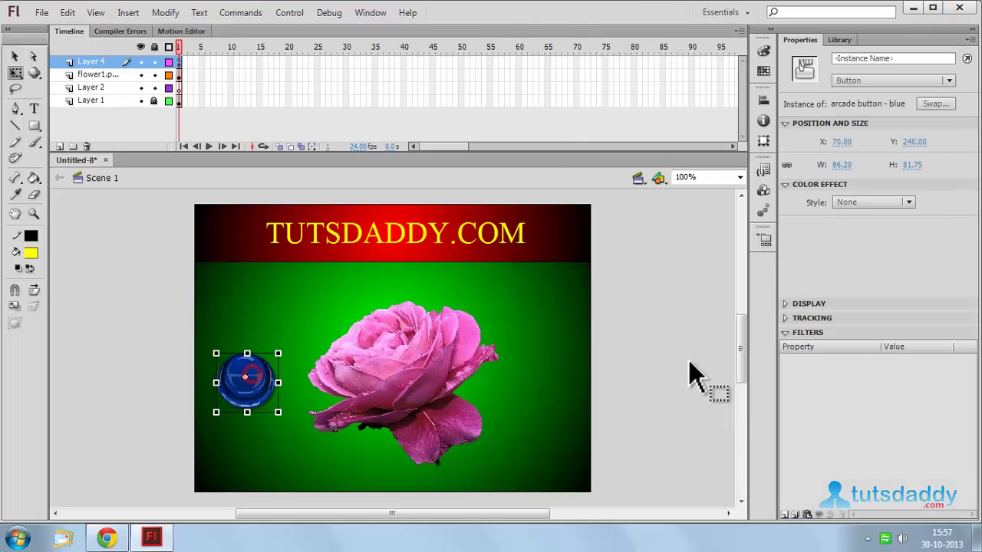
{"action": "left_click", "coordinate": [371, 12]}
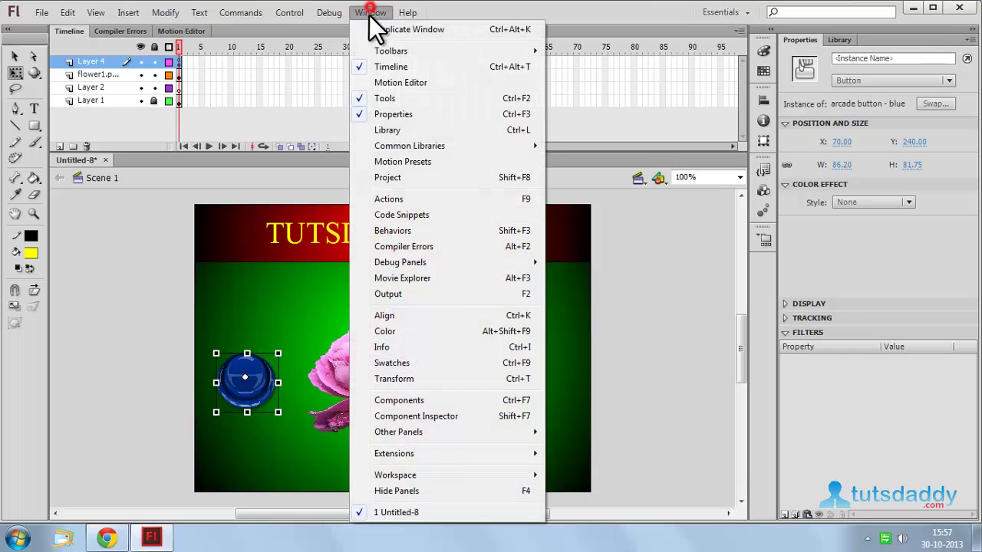
{"action": "left_click", "coordinate": [420, 194]}
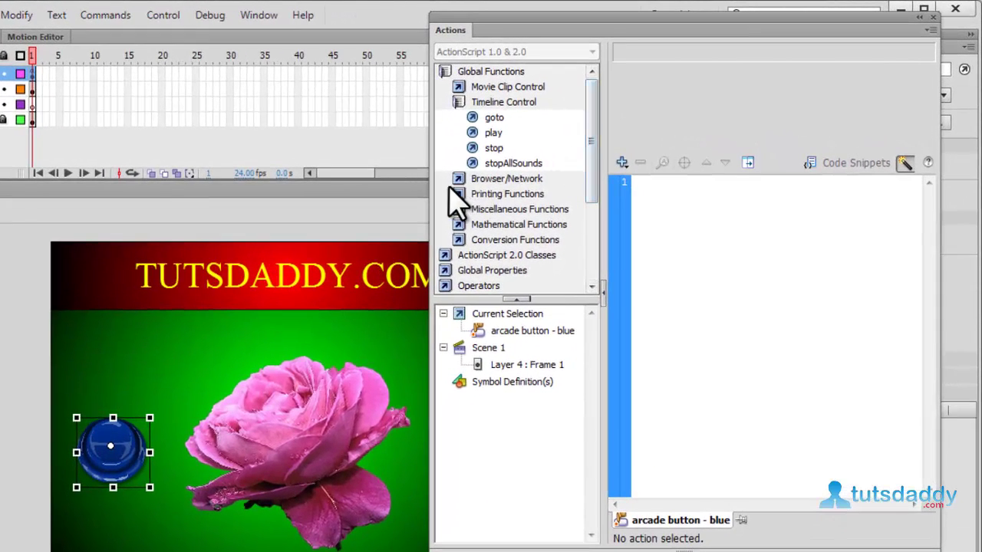
{"action": "left_click", "coordinate": [461, 180]}
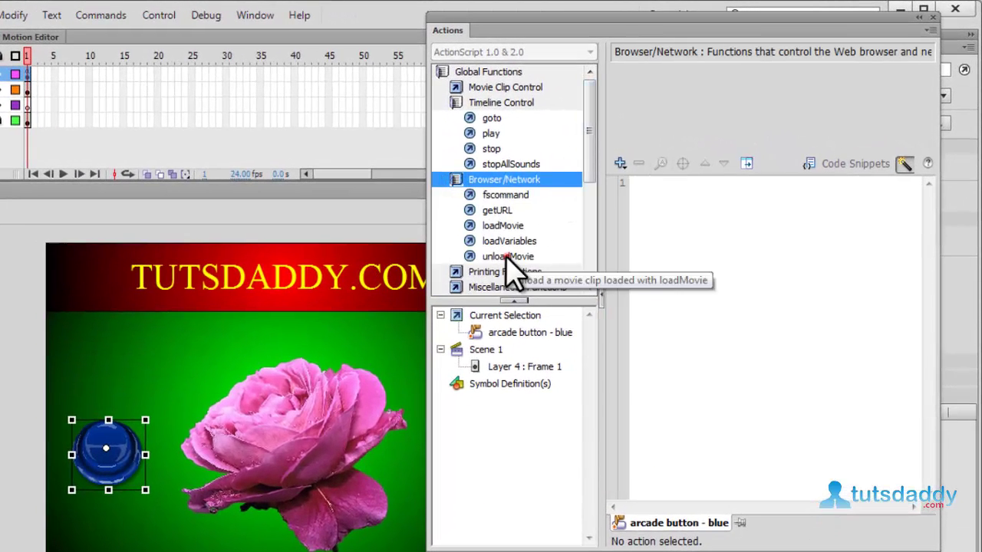
{"action": "double_click", "coordinate": [508, 256]}
{"action": "double_click", "coordinate": [775, 80]}
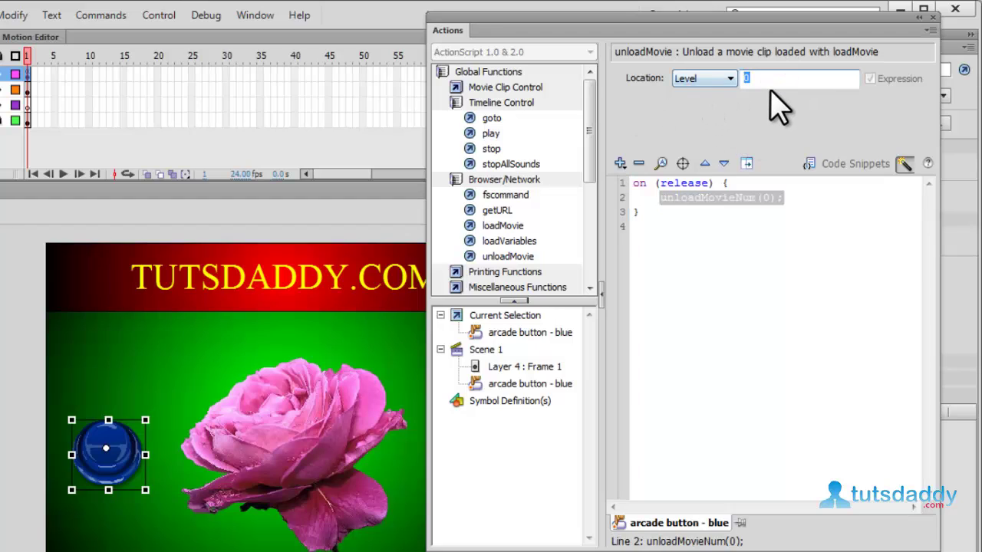
Change the button's event handler to fire on press instead of release.
{"action": "left_click", "coordinate": [679, 184]}
{"action": "left_click", "coordinate": [675, 79]}
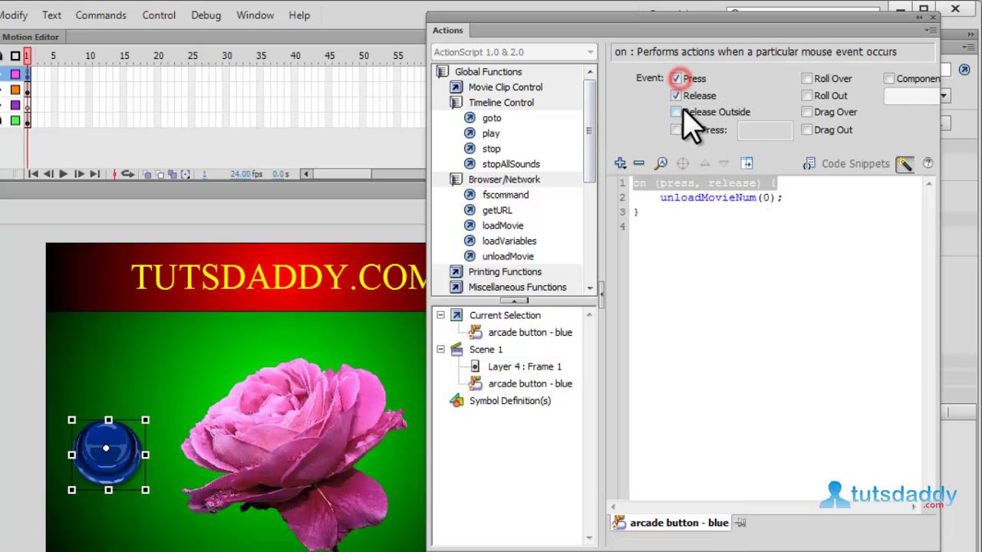
{"action": "left_click", "coordinate": [676, 96]}
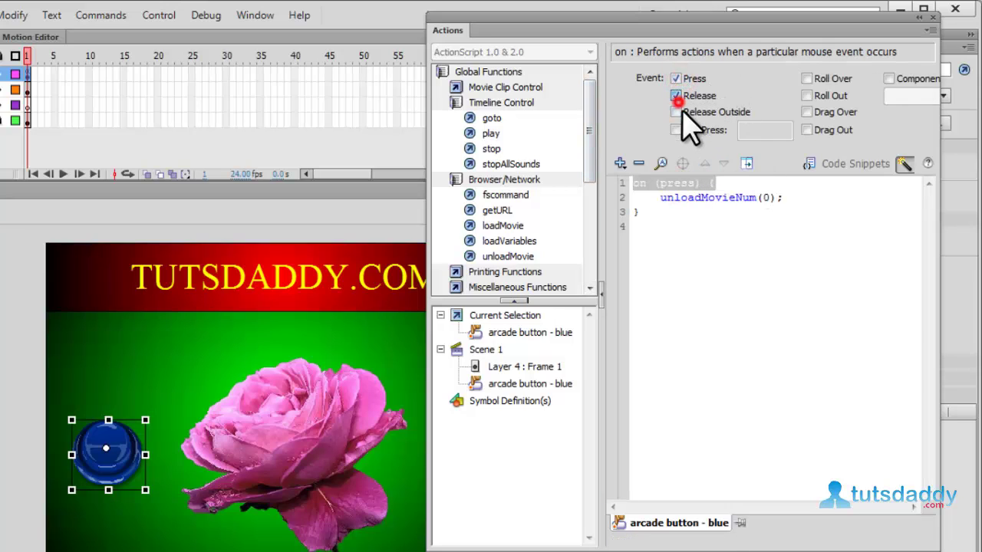
{"action": "left_click", "coordinate": [803, 213]}
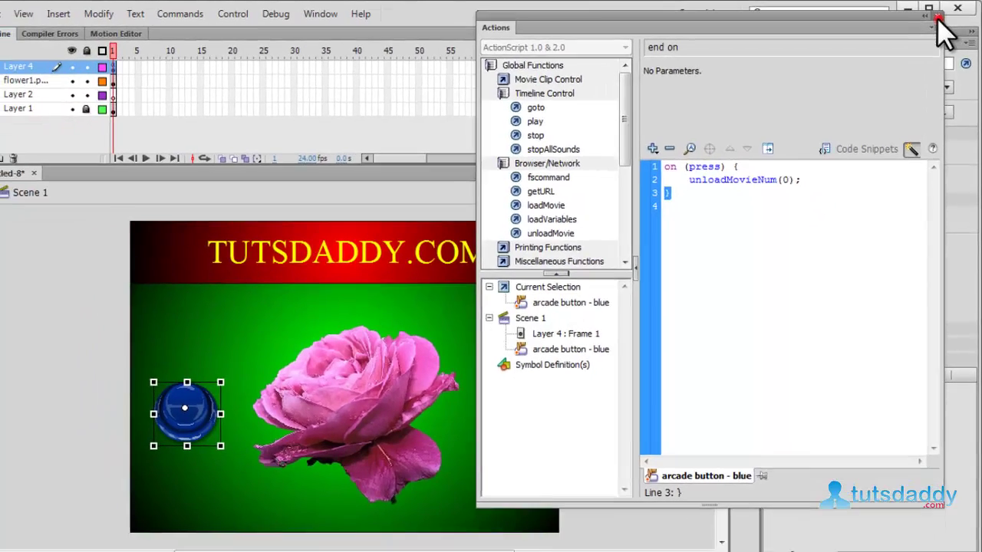
{"action": "left_click", "coordinate": [936, 17]}
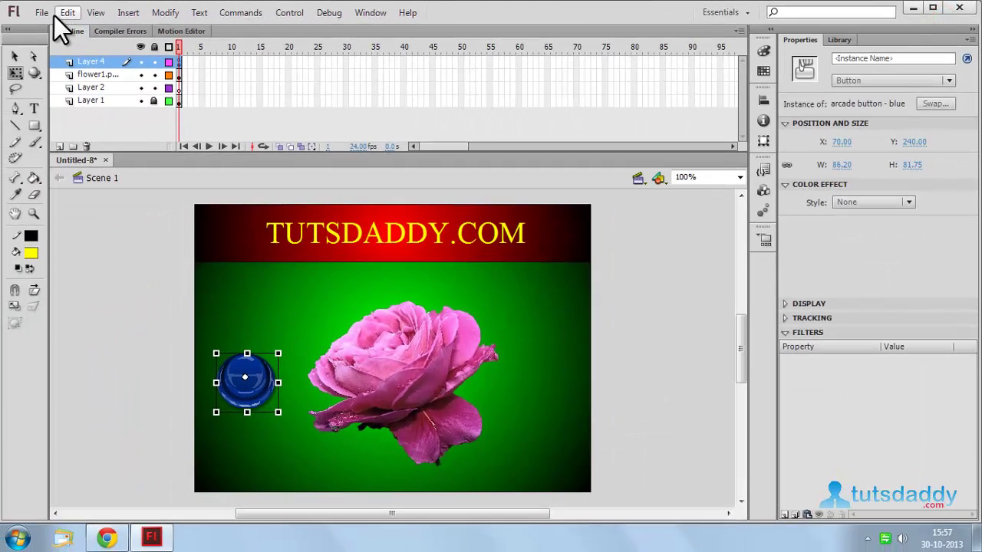
{"action": "left_click", "coordinate": [41, 13]}
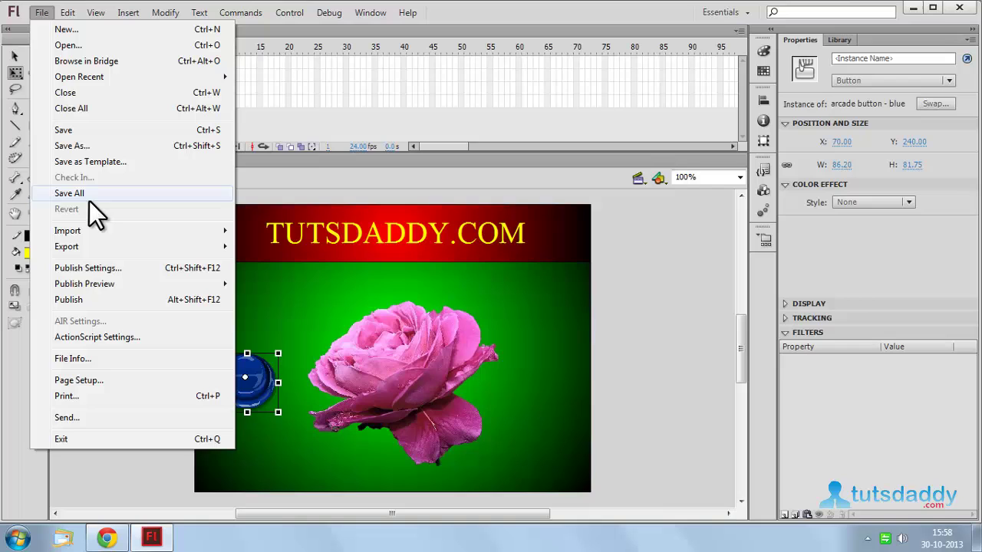
Export the movie as UNLOAD.swf into F:\LOAD AND UNLOAD MOVIE.
{"action": "left_click", "coordinate": [94, 240]}
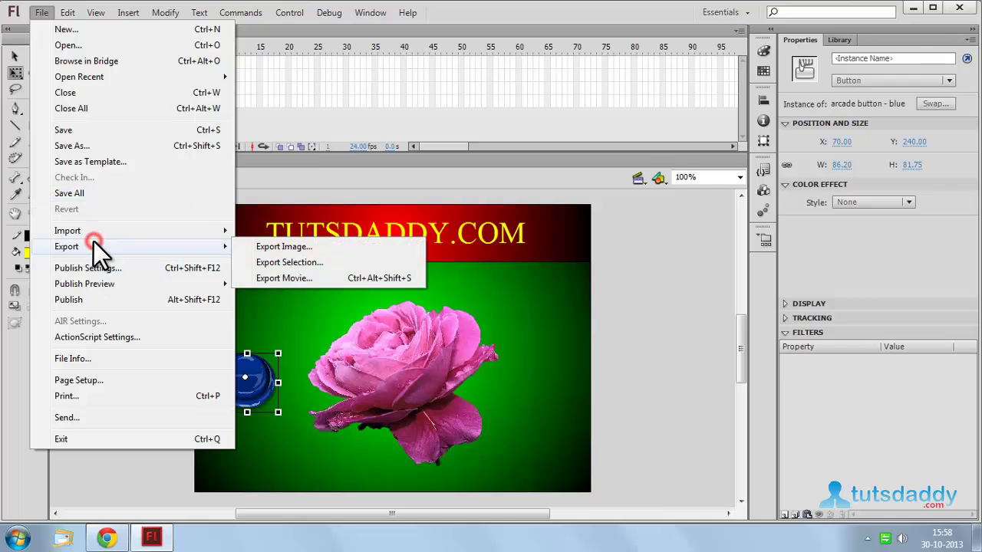
{"action": "left_click", "coordinate": [304, 281]}
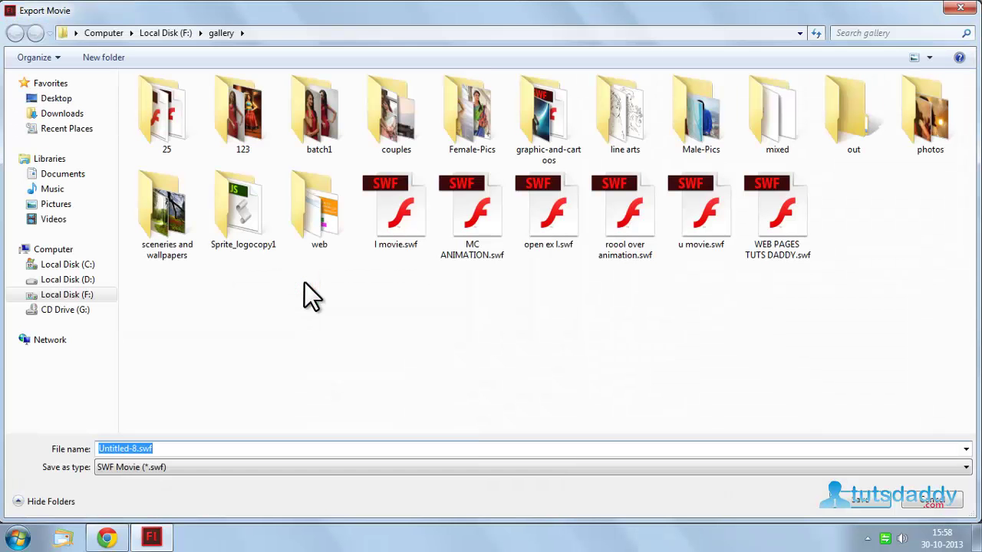
{"action": "left_click", "coordinate": [94, 295]}
{"action": "left_click", "coordinate": [182, 206]}
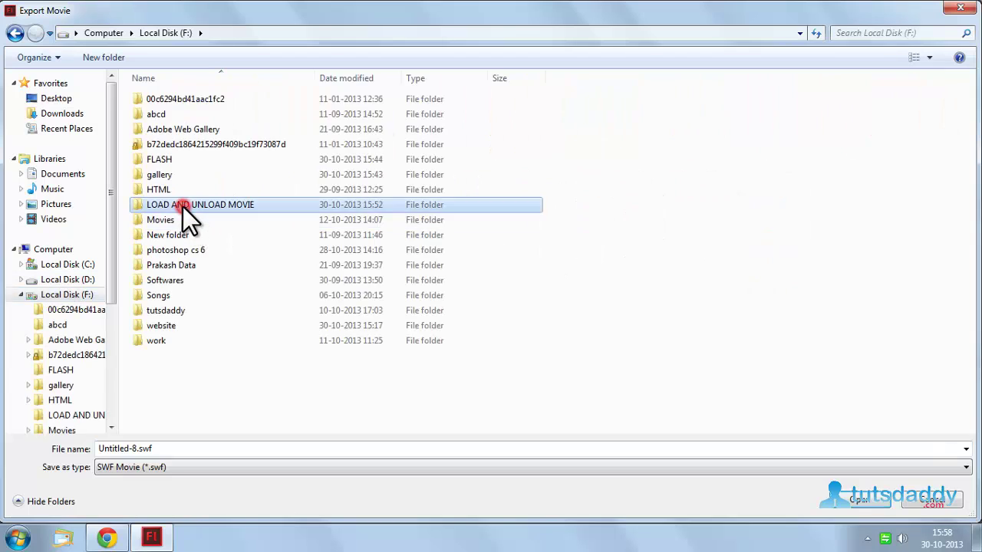
{"action": "double_click", "coordinate": [183, 206]}
{"action": "double_click", "coordinate": [165, 448]}
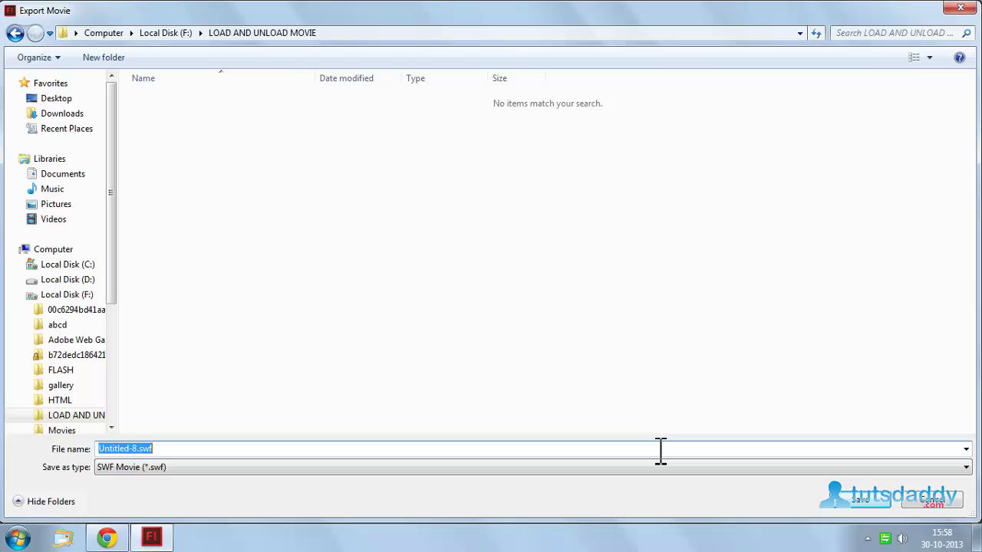
{"action": "type", "text": "UNLOAD"}
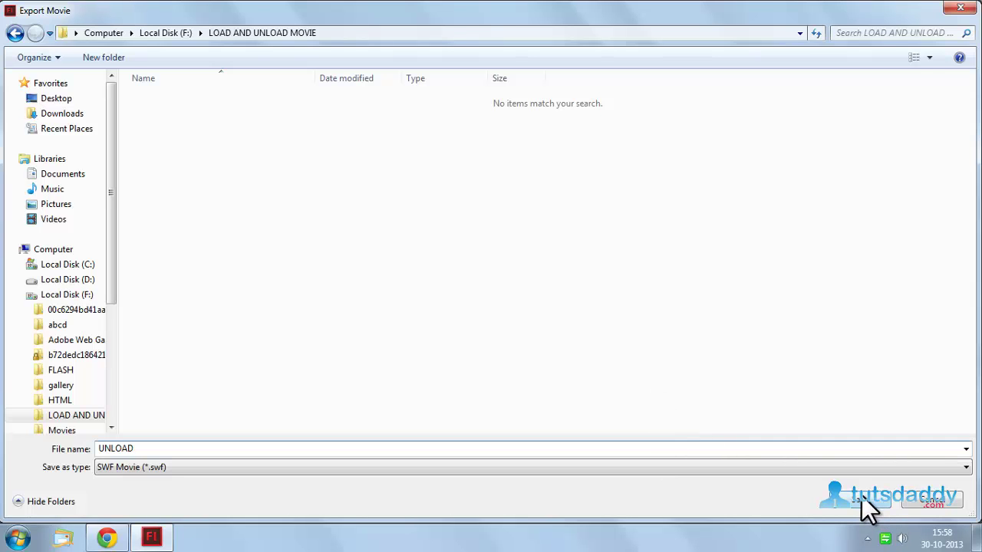
{"action": "left_click", "coordinate": [861, 495]}
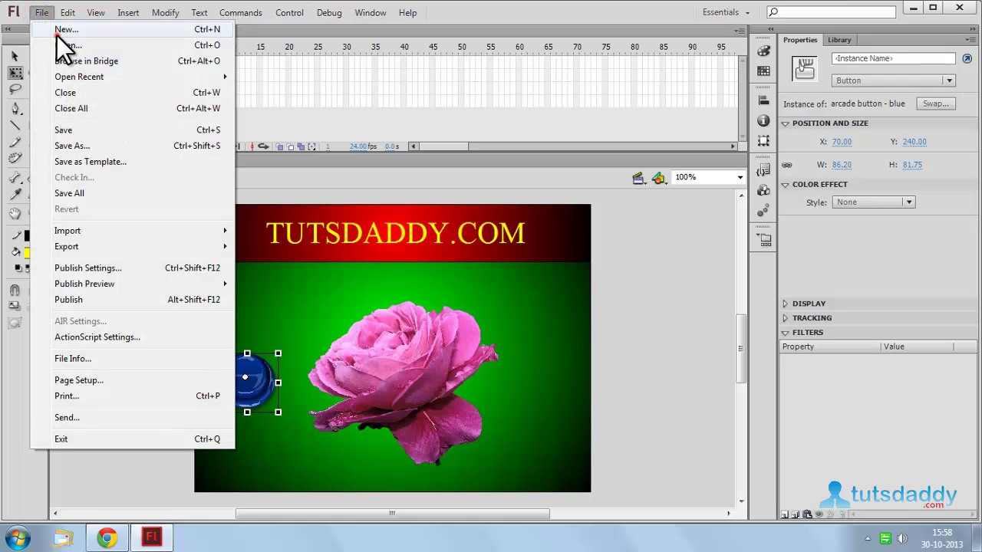
Create new document Untitled-9 with a stage-sized green radial-gradient rectangle.
{"action": "left_click", "coordinate": [66, 29]}
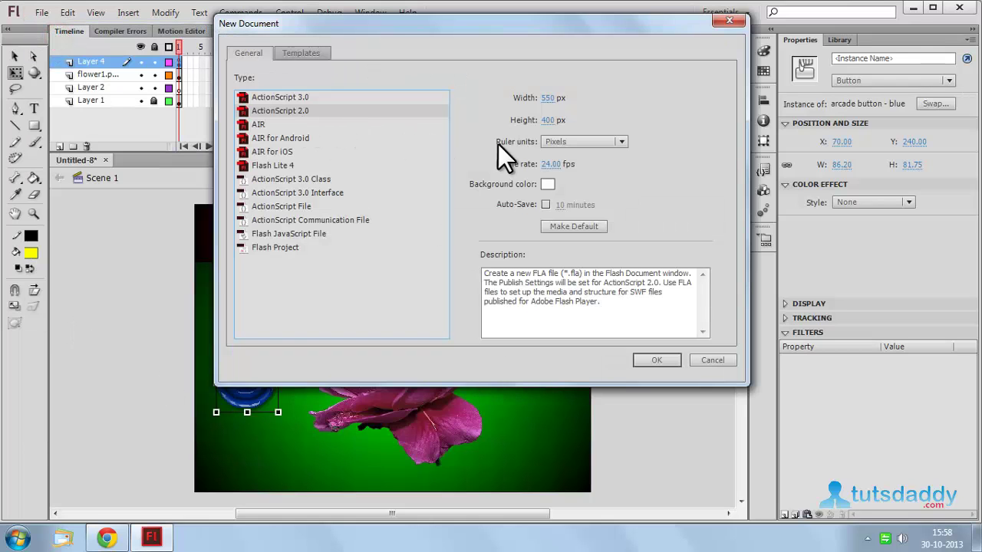
{"action": "left_click", "coordinate": [664, 359]}
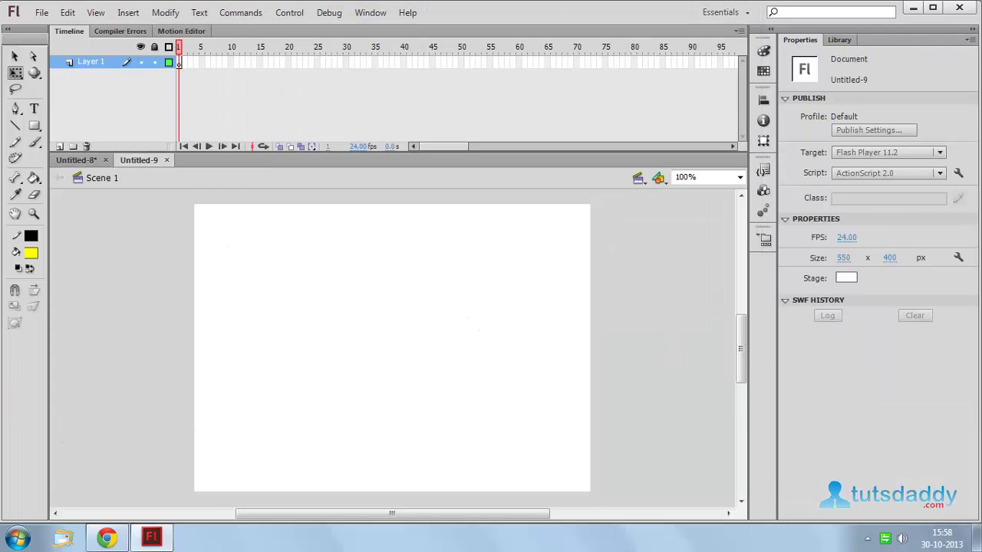
{"action": "left_click", "coordinate": [34, 127]}
{"action": "mouse_move", "coordinate": [194, 203]}
{"action": "left_mouse_down"}
{"action": "mouse_move", "coordinate": [373, 351]}
{"action": "mouse_move", "coordinate": [590, 491]}
{"action": "left_mouse_up"}
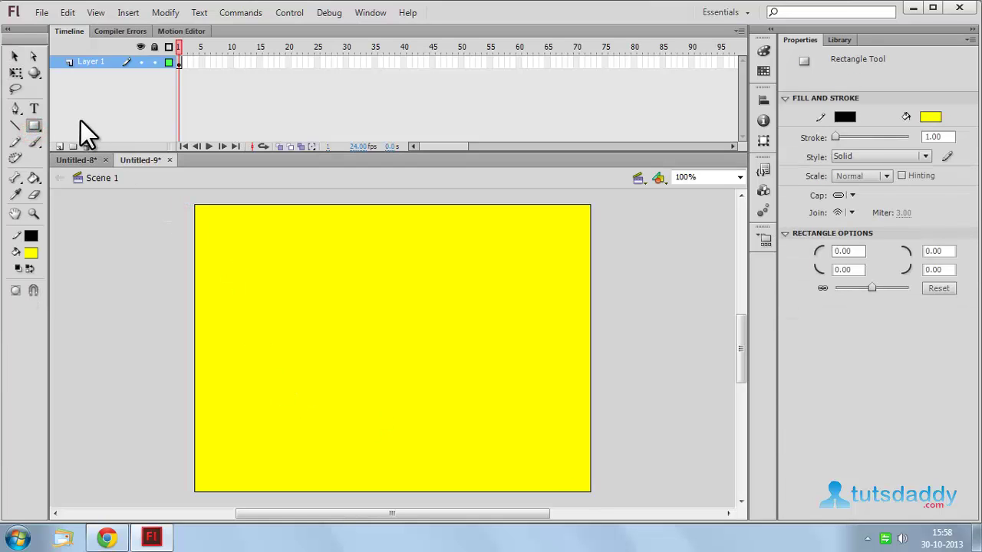
{"action": "left_click", "coordinate": [17, 57]}
{"action": "left_click_drag", "start_coordinate": [169, 199], "coordinate": [624, 517]}
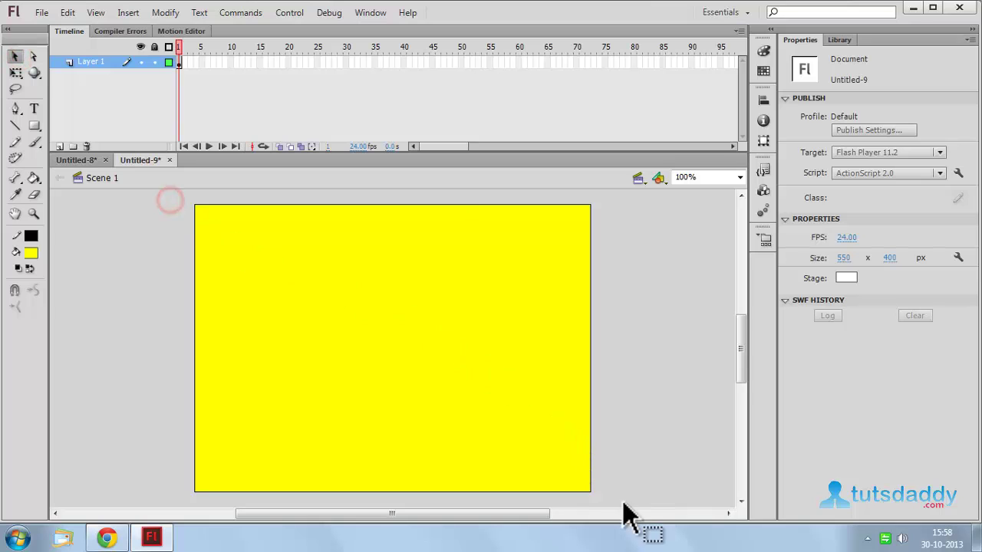
{"action": "left_click", "coordinate": [32, 253]}
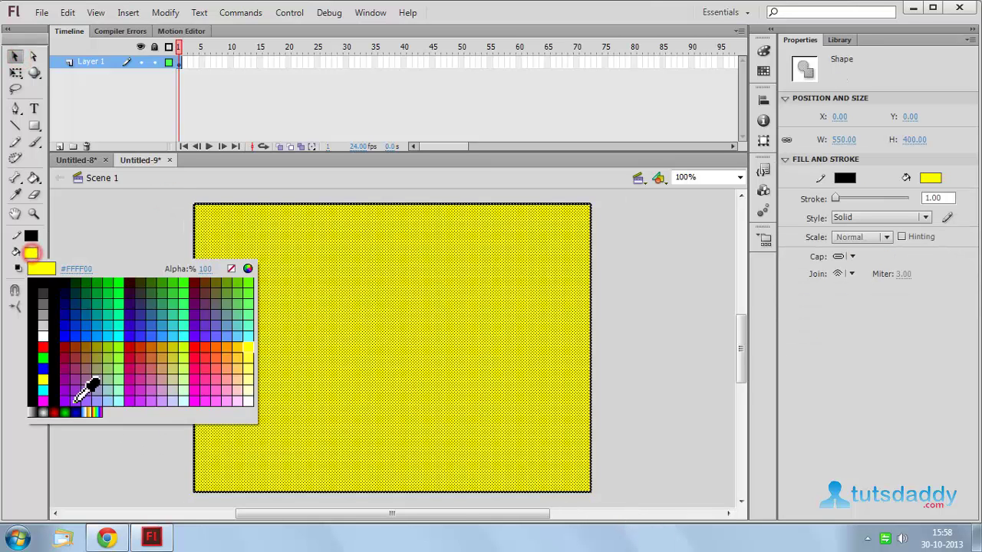
{"action": "left_click", "coordinate": [66, 412]}
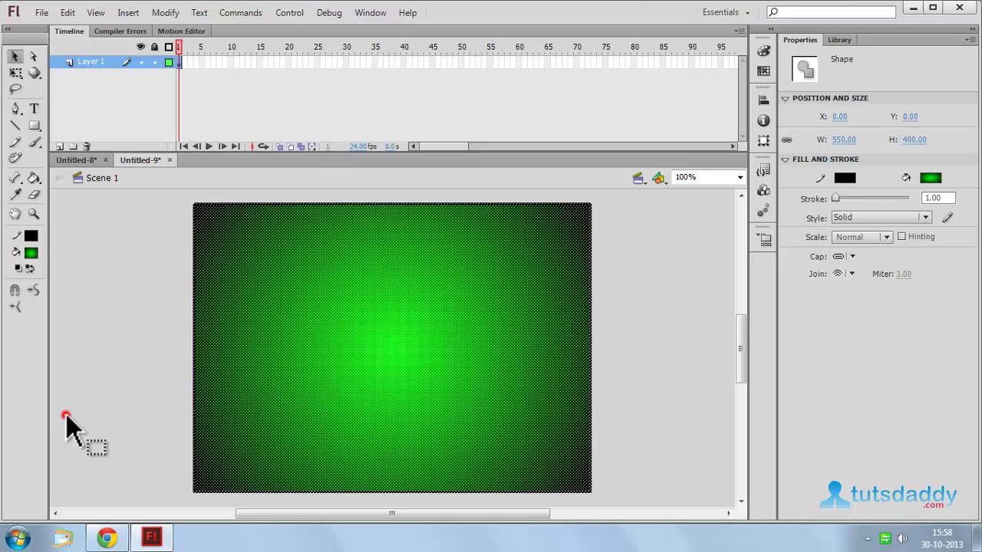
{"action": "left_click", "coordinate": [138, 332]}
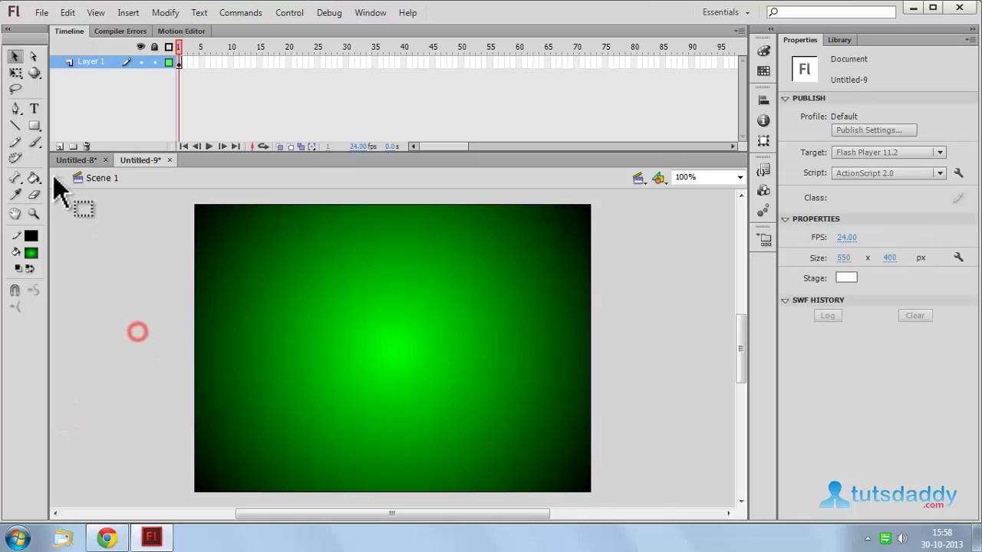
Draw a top header band and fill it with a red radial gradient.
{"action": "left_click", "coordinate": [35, 125]}
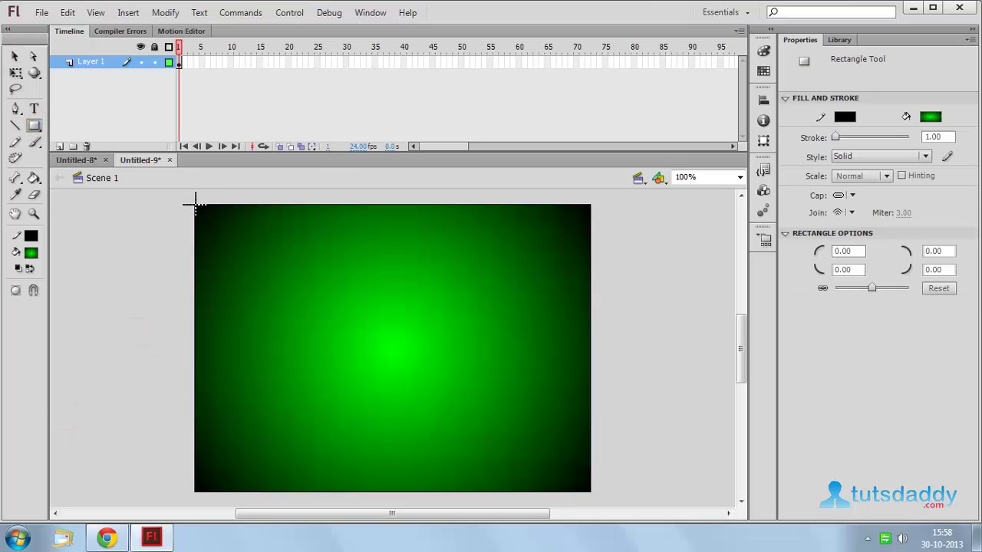
{"action": "left_click_drag", "start_coordinate": [195, 204], "coordinate": [591, 276]}
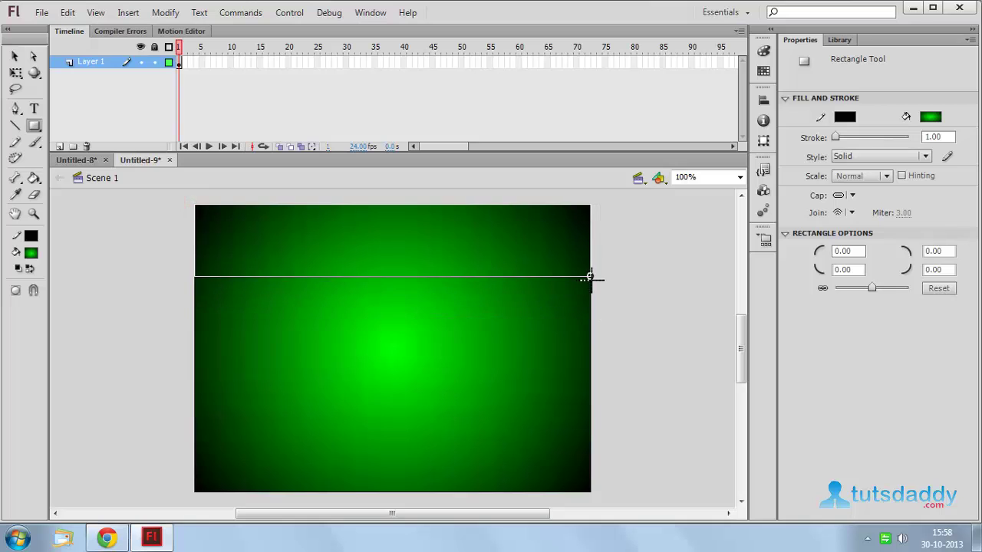
{"action": "left_click", "coordinate": [14, 56]}
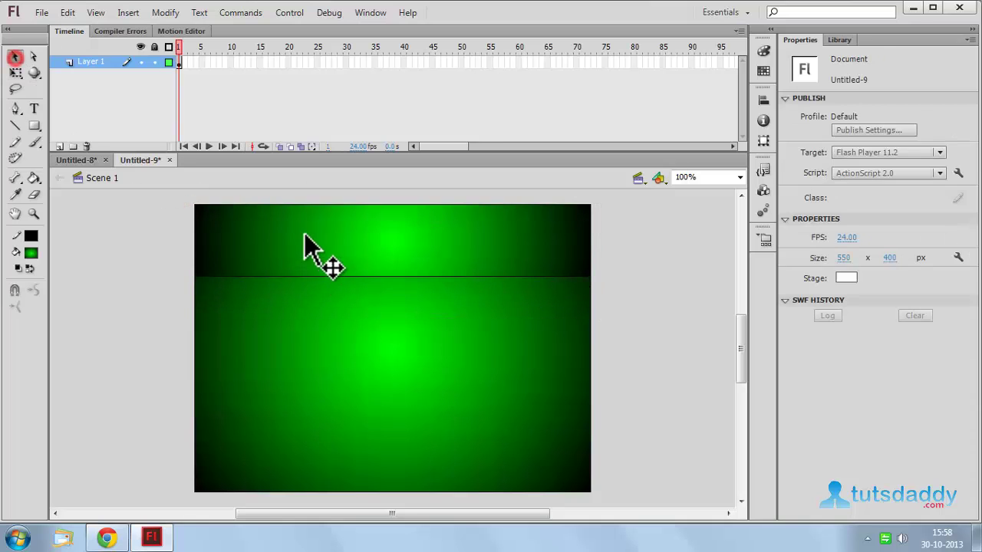
{"action": "left_click", "coordinate": [304, 231]}
{"action": "left_click", "coordinate": [31, 254]}
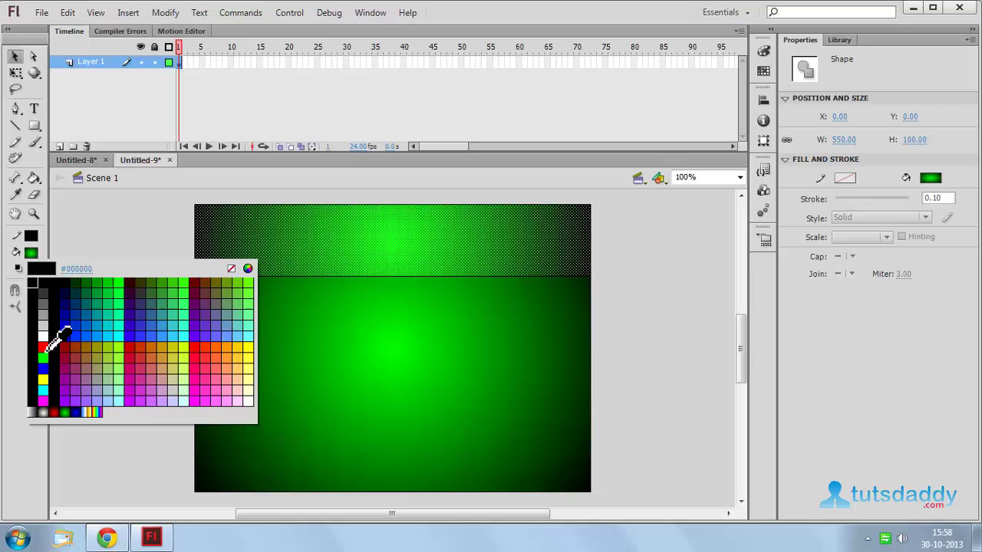
{"action": "left_click", "coordinate": [53, 415]}
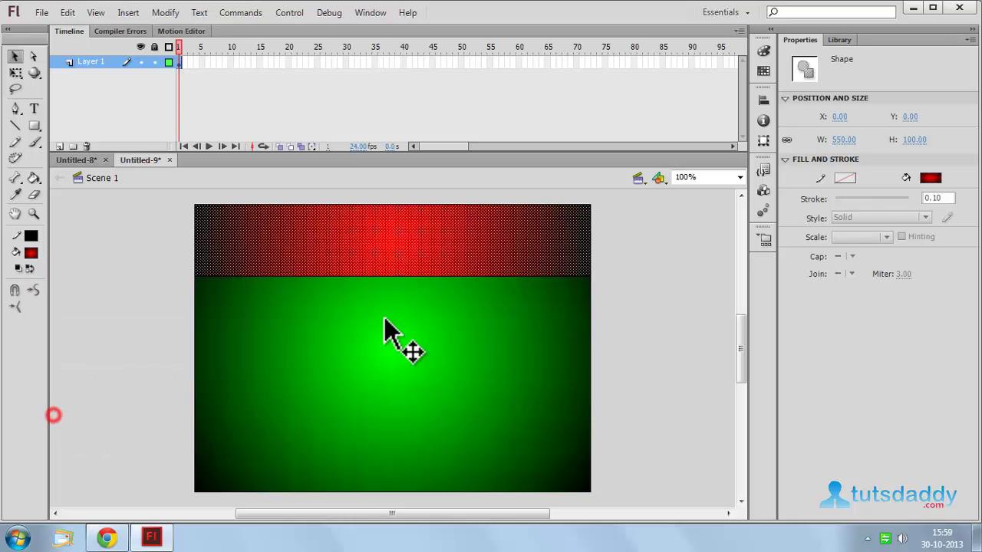
{"action": "left_click", "coordinate": [651, 234]}
Lock Layer 4 and copy the rose page's TUTSDADDY.COM header and background.
{"action": "left_click", "coordinate": [87, 162]}
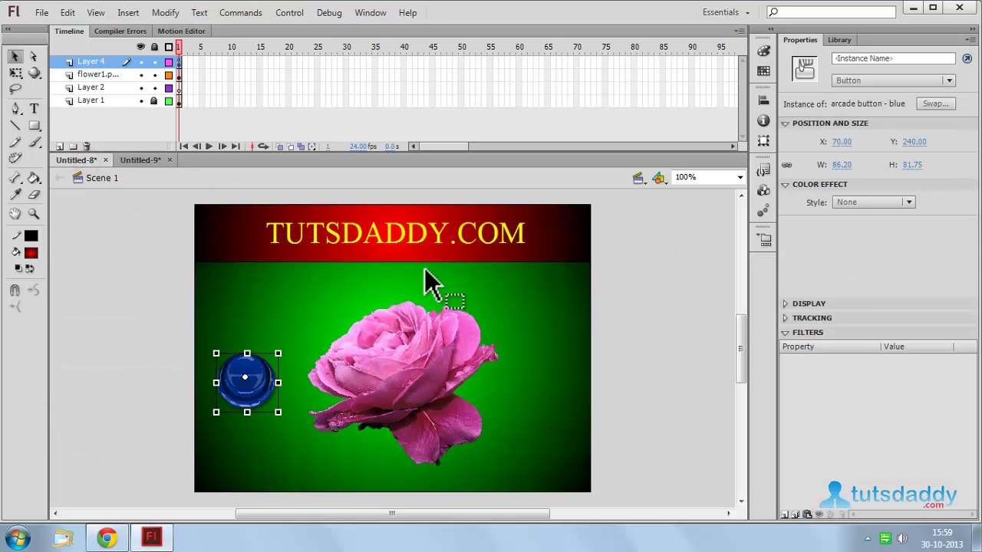
{"action": "left_click", "coordinate": [179, 102]}
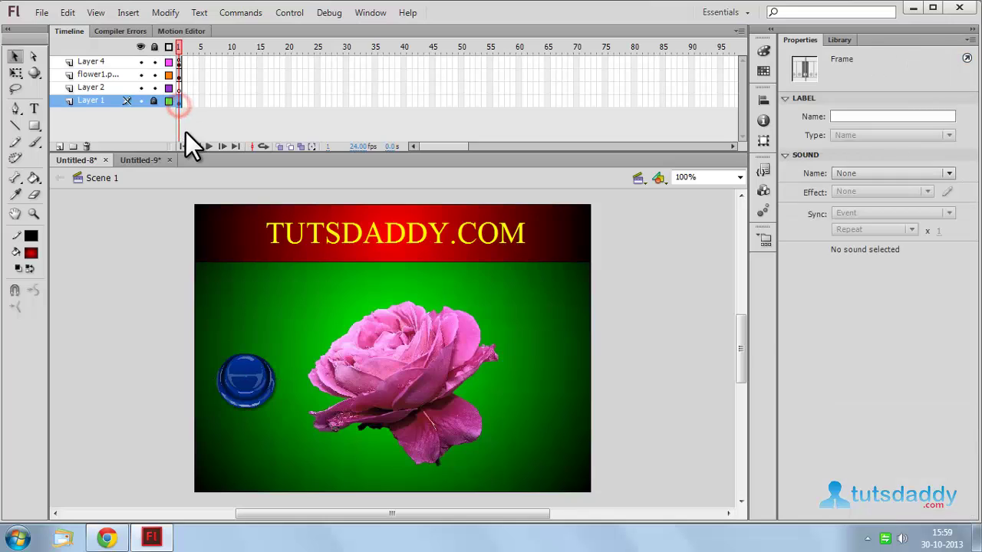
{"action": "left_click", "coordinate": [154, 61]}
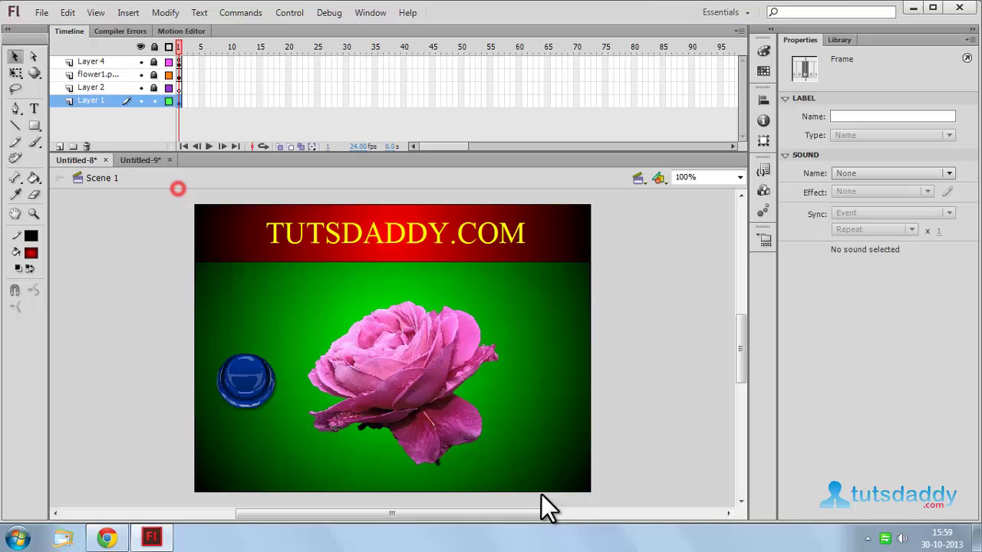
{"action": "left_click", "coordinate": [614, 499]}
{"action": "left_click_drag", "start_coordinate": [147, 206], "coordinate": [146, 187]}
{"action": "left_click", "coordinate": [66, 12]}
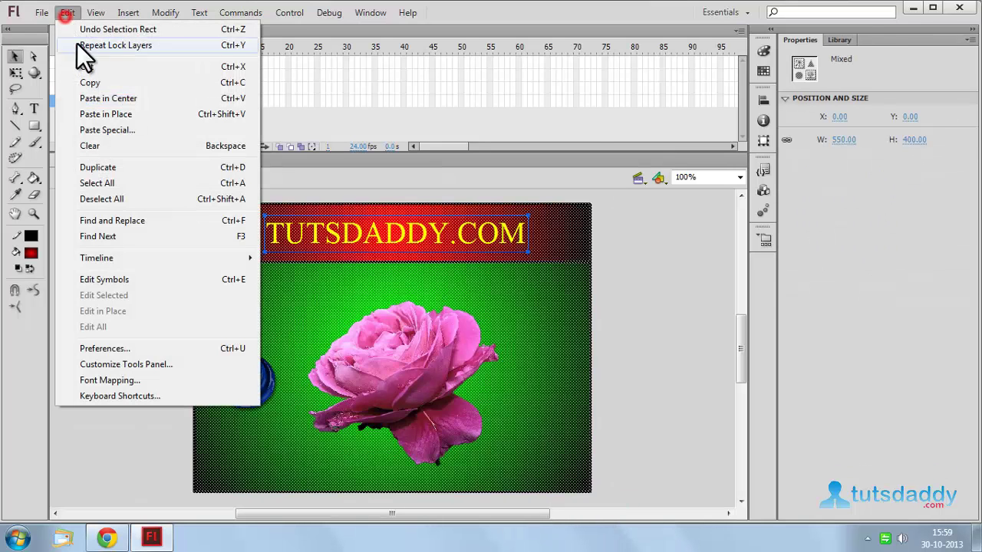
{"action": "left_click", "coordinate": [92, 81]}
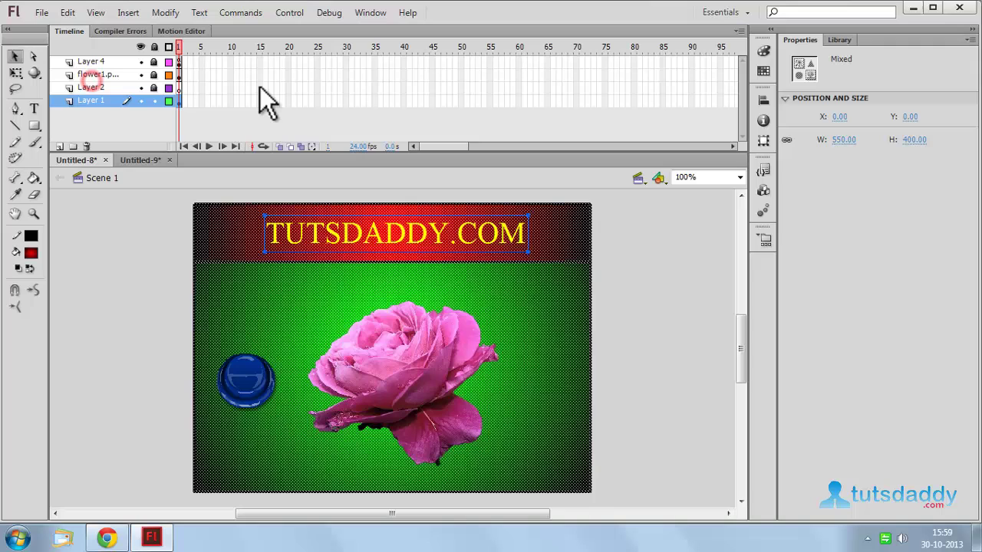
Paste the header in place into Untitled-9 and deselect it.
{"action": "left_click", "coordinate": [146, 160]}
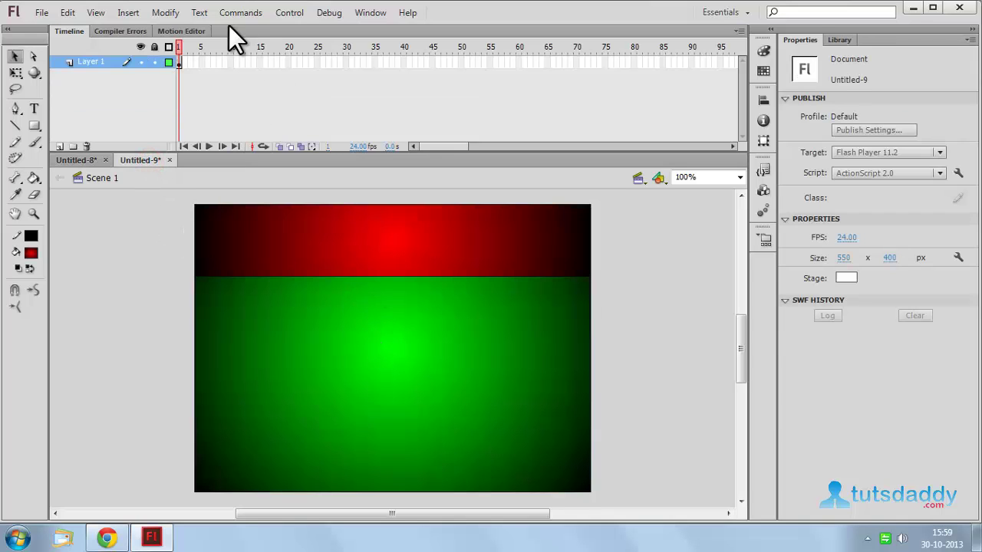
{"action": "left_click", "coordinate": [69, 12]}
{"action": "left_click", "coordinate": [121, 113]}
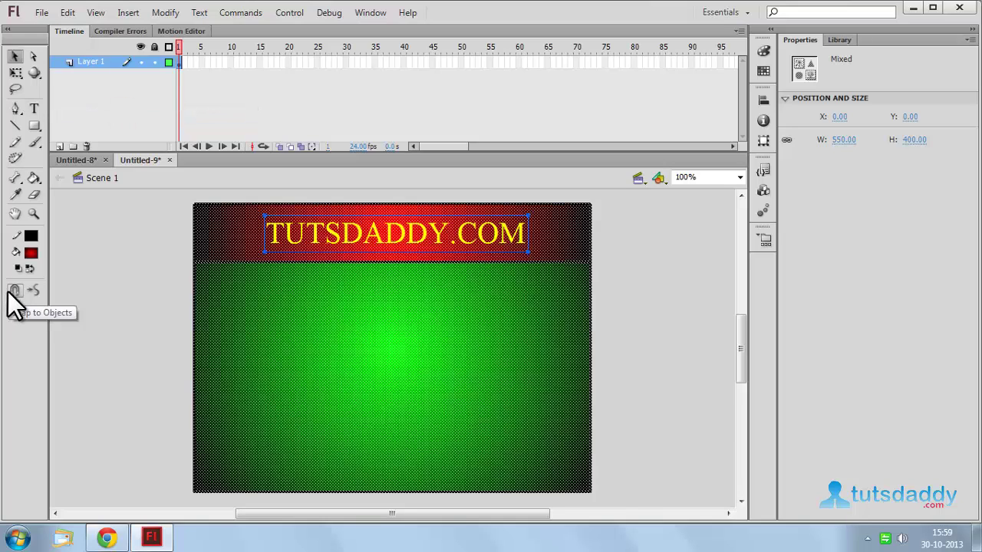
{"action": "left_click", "coordinate": [620, 312]}
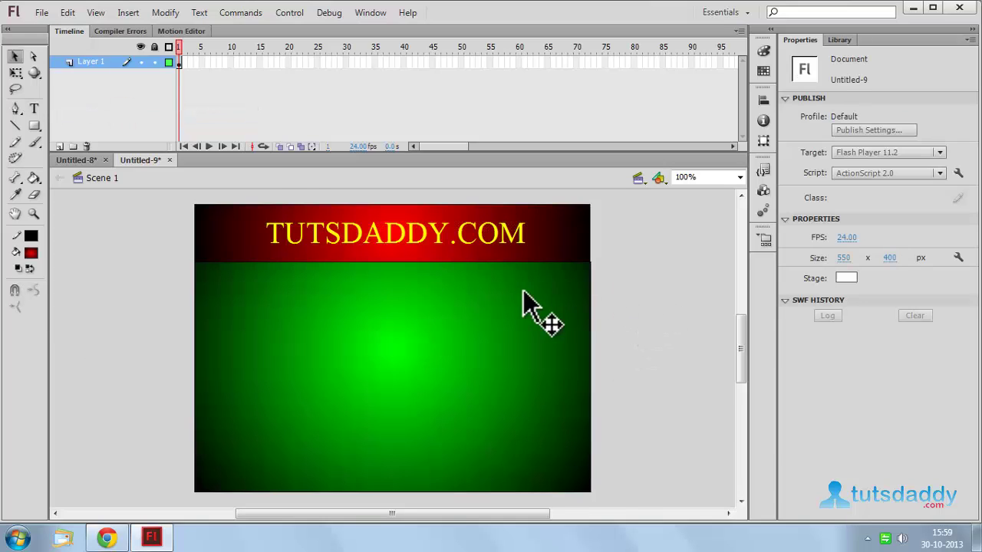
Drag the 'arcade button - yellow' from the Buttons library to the lower left, then close the library.
{"action": "left_click", "coordinate": [365, 15]}
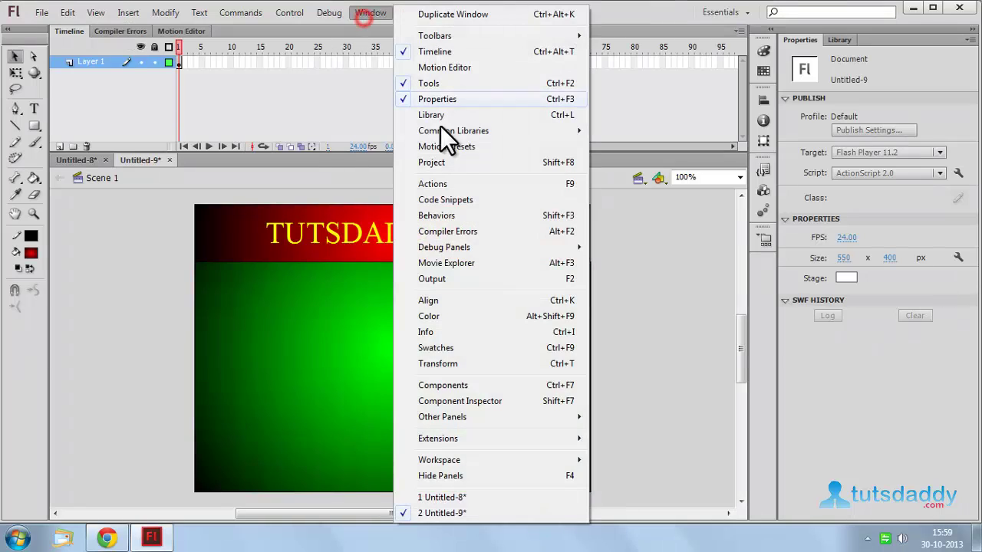
{"action": "left_click", "coordinate": [449, 147]}
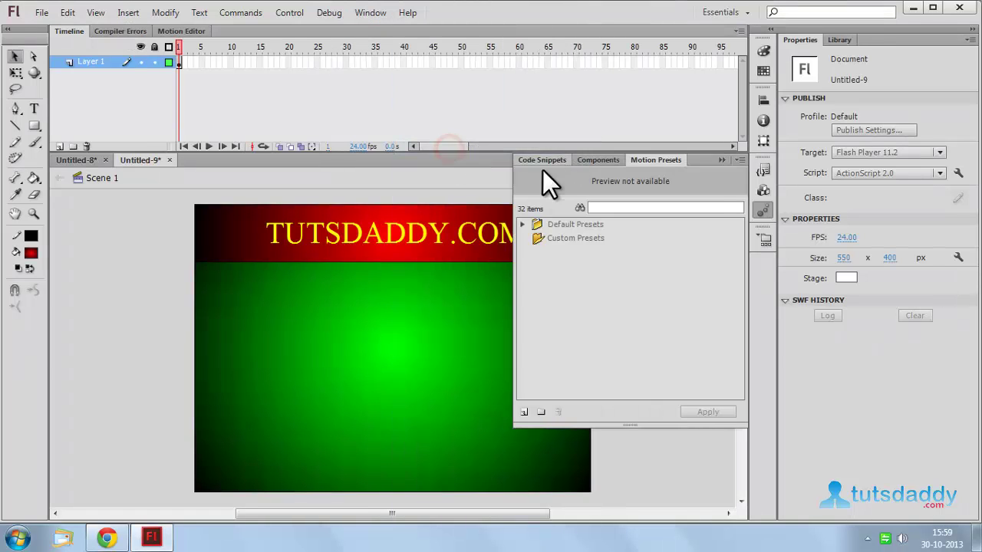
{"action": "left_click", "coordinate": [726, 158]}
{"action": "left_click", "coordinate": [368, 14]}
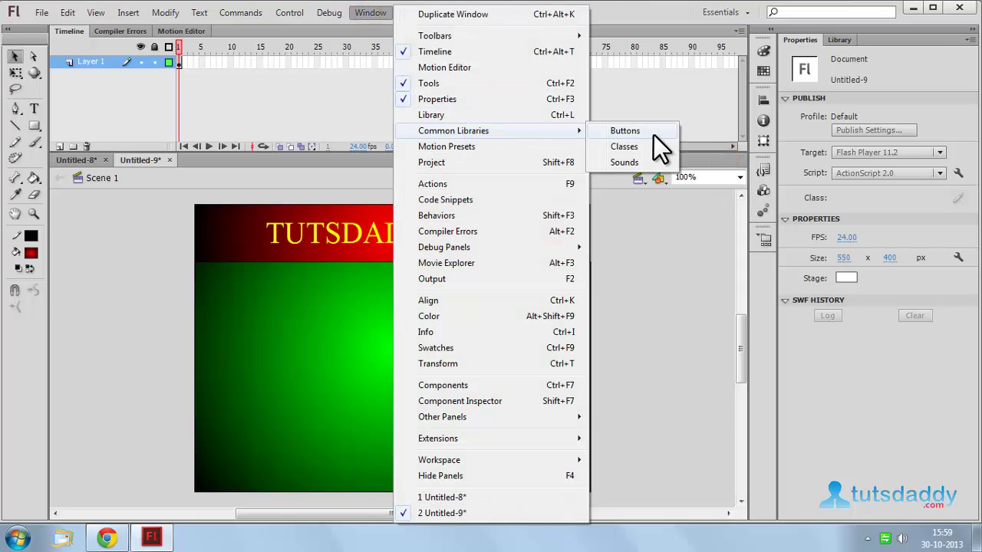
{"action": "left_click", "coordinate": [653, 135]}
{"action": "left_click", "coordinate": [422, 396]}
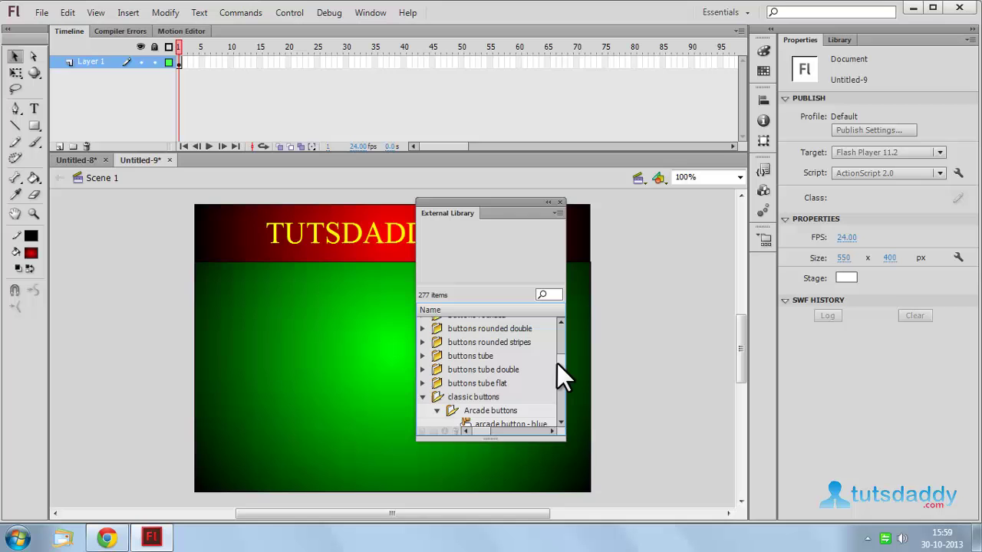
{"action": "left_click_drag", "start_coordinate": [559, 363], "coordinate": [562, 378]}
{"action": "left_click", "coordinate": [506, 378]}
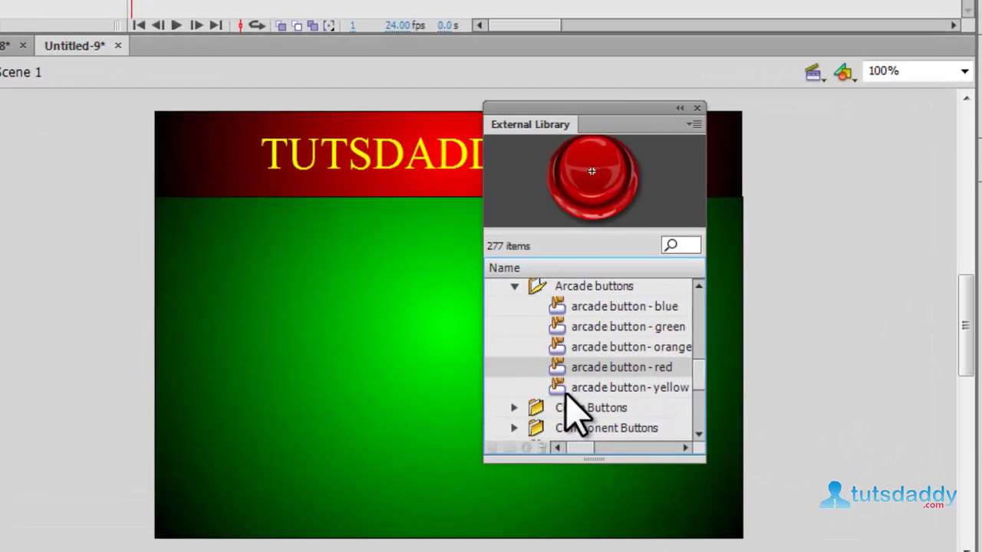
{"action": "left_click_drag", "start_coordinate": [566, 389], "coordinate": [290, 392]}
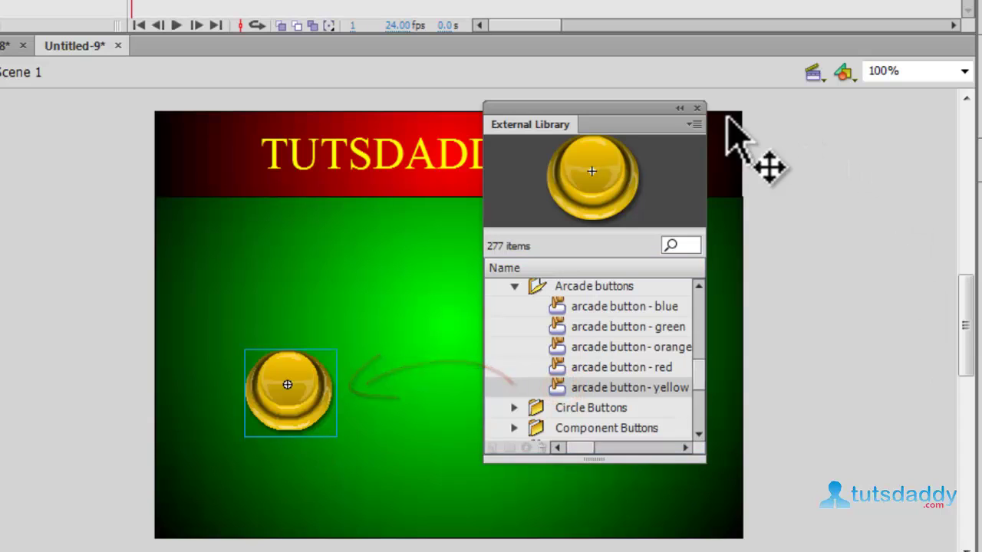
{"action": "left_click", "coordinate": [697, 107]}
Give the yellow button an on(press) loadMovieNum action at level 0, with a blank URL.
{"action": "left_click", "coordinate": [818, 278]}
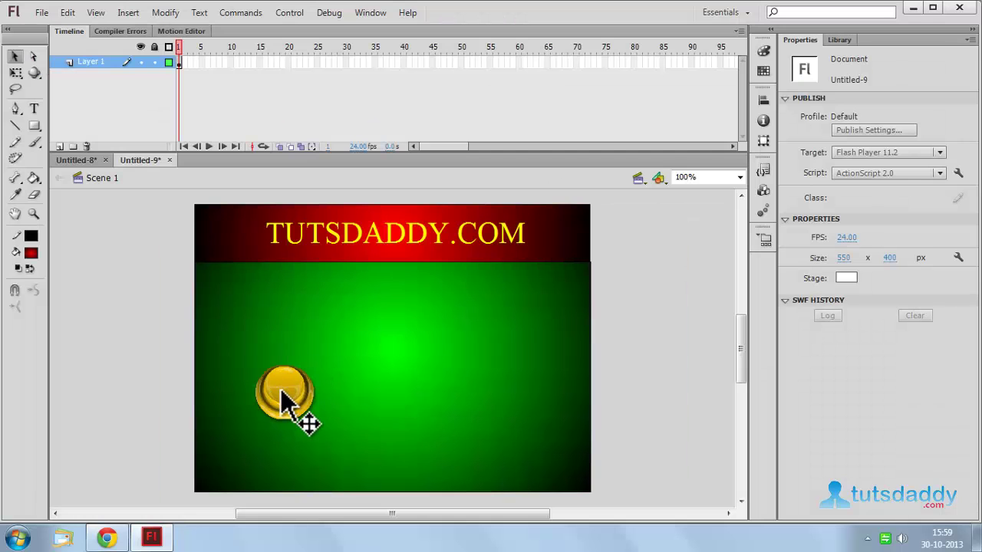
{"action": "left_click", "coordinate": [282, 390]}
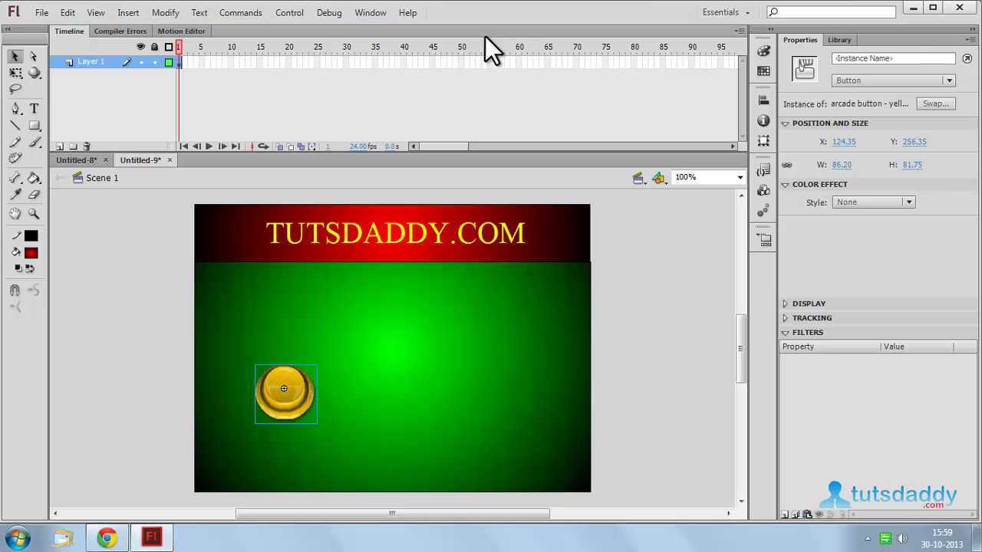
{"action": "left_click", "coordinate": [374, 13]}
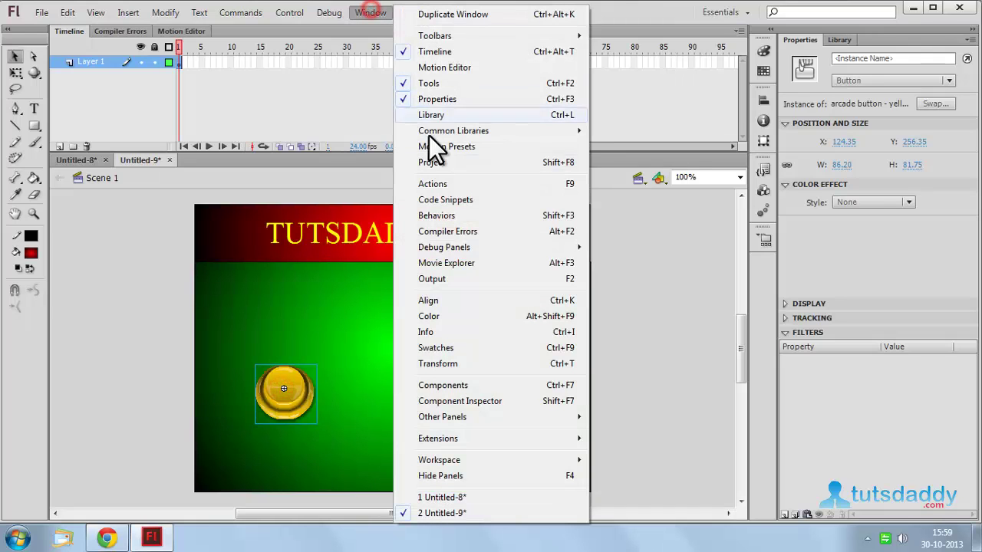
{"action": "left_click", "coordinate": [455, 183]}
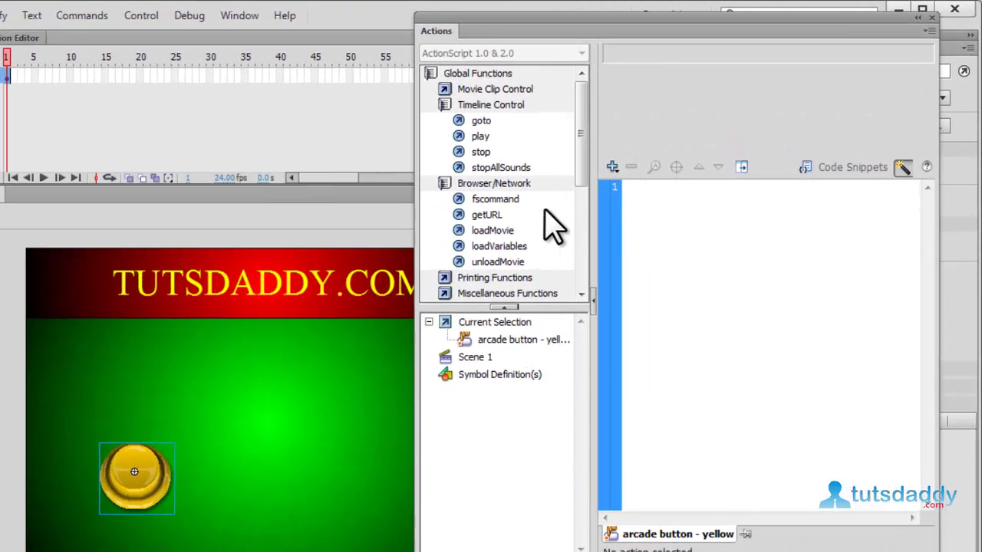
{"action": "double_click", "coordinate": [494, 230]}
{"action": "left_click", "coordinate": [659, 186]}
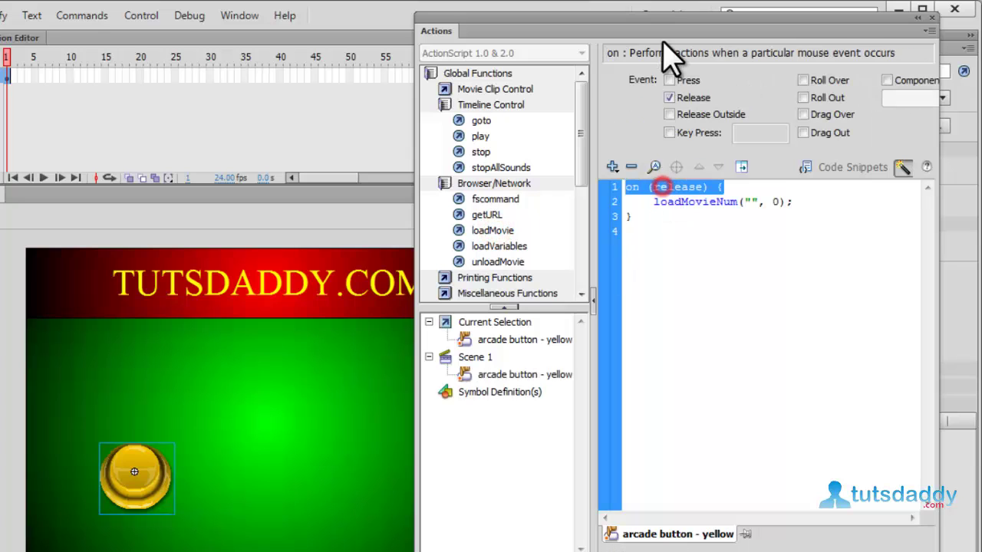
{"action": "left_click", "coordinate": [669, 79]}
{"action": "left_click", "coordinate": [669, 97]}
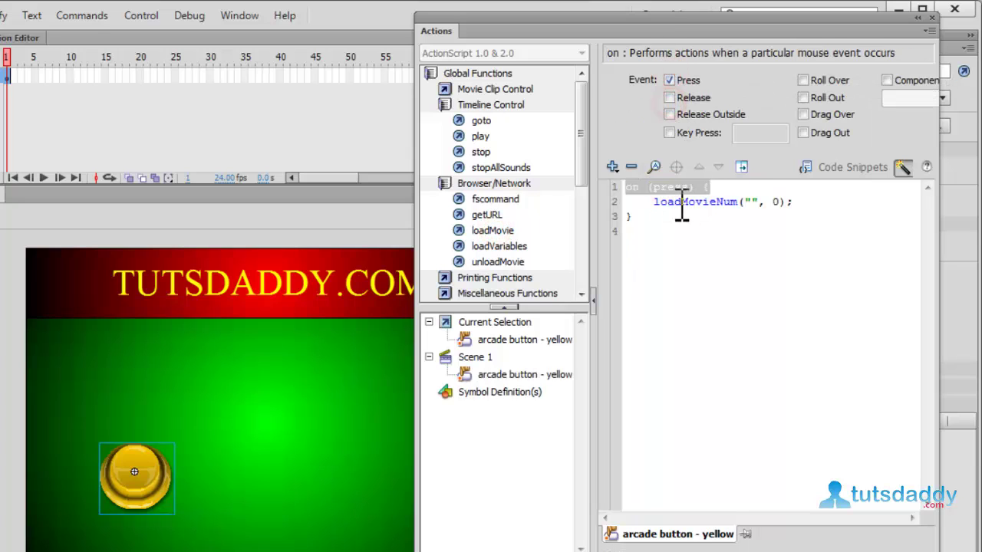
{"action": "left_click", "coordinate": [682, 201]}
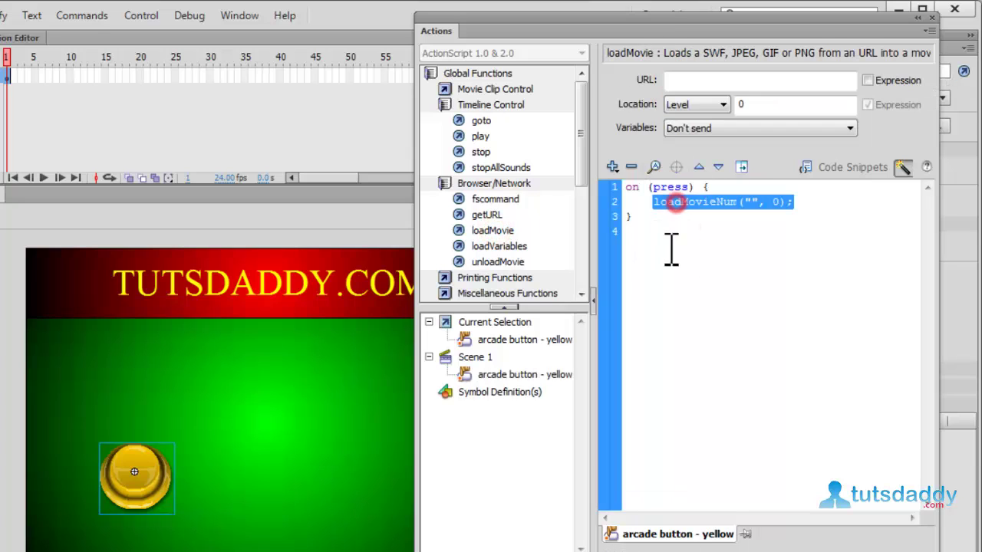
{"action": "left_click", "coordinate": [680, 80]}
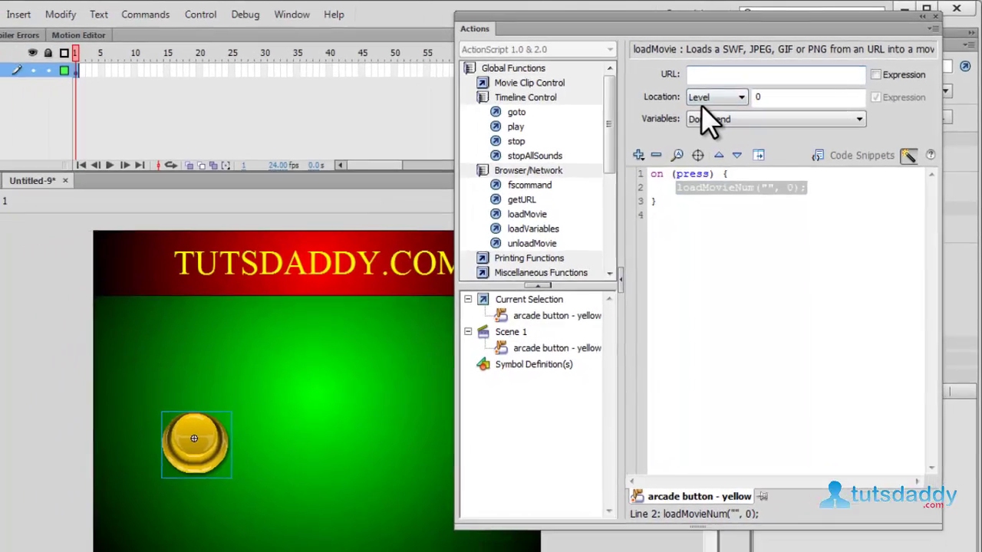
Copy UNLOAD.swf's folder location, F:\LOAD AND UNLOAD MOVIE, from its Explorer properties.
{"action": "right_click", "coordinate": [16, 537]}
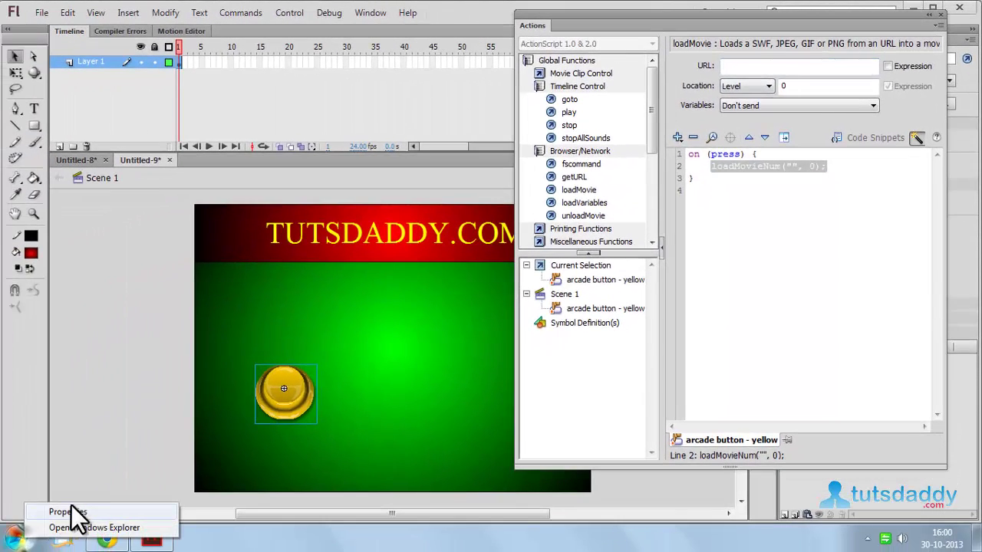
{"action": "left_click", "coordinate": [81, 528]}
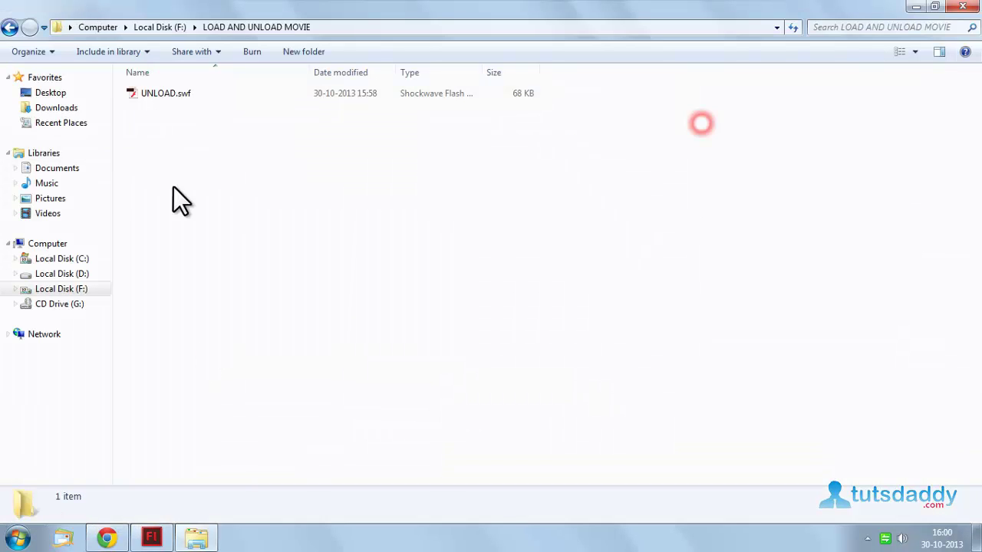
{"action": "right_click", "coordinate": [164, 93]}
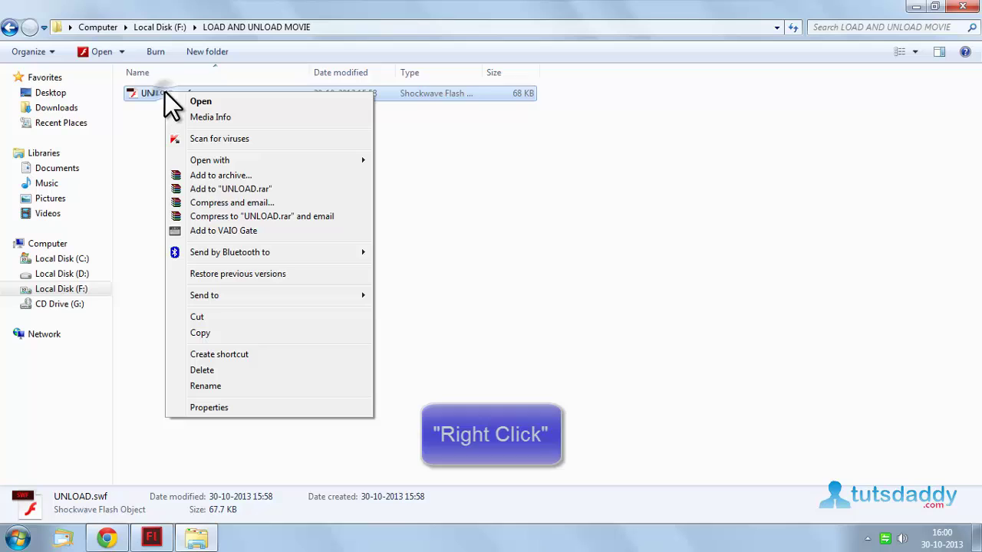
{"action": "left_click", "coordinate": [216, 404]}
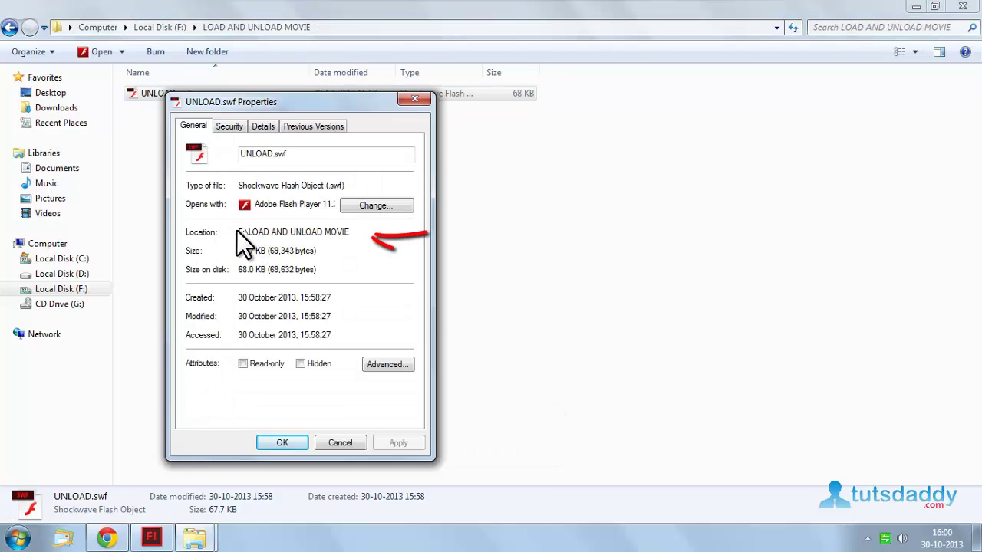
{"action": "left_click_drag", "start_coordinate": [350, 232], "coordinate": [236, 232]}
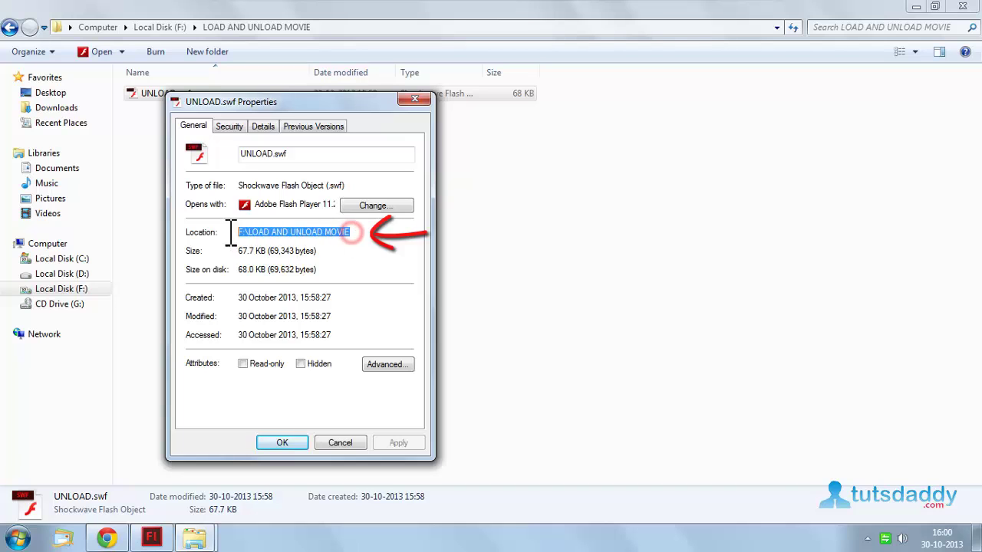
{"action": "key", "text": "ctrl+c"}
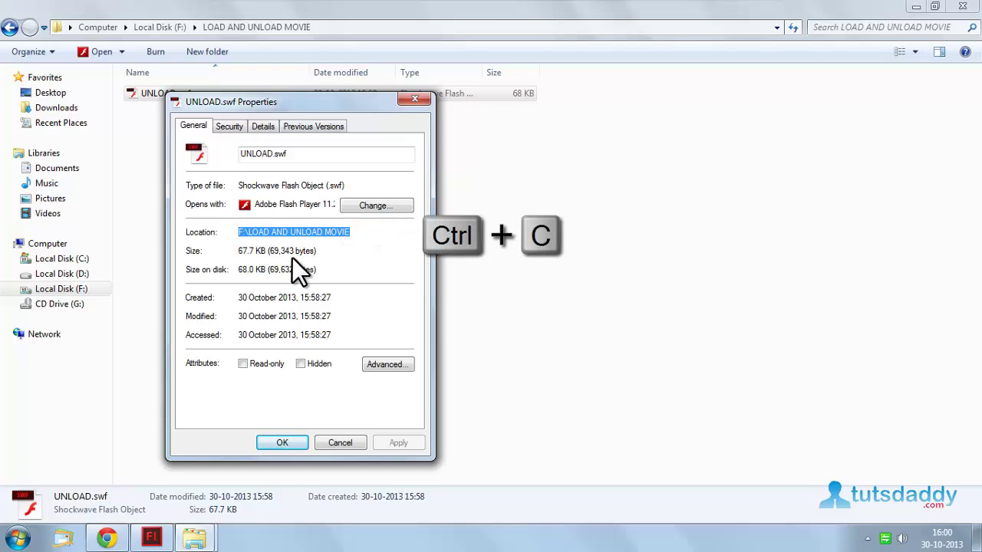
{"action": "left_click", "coordinate": [154, 540]}
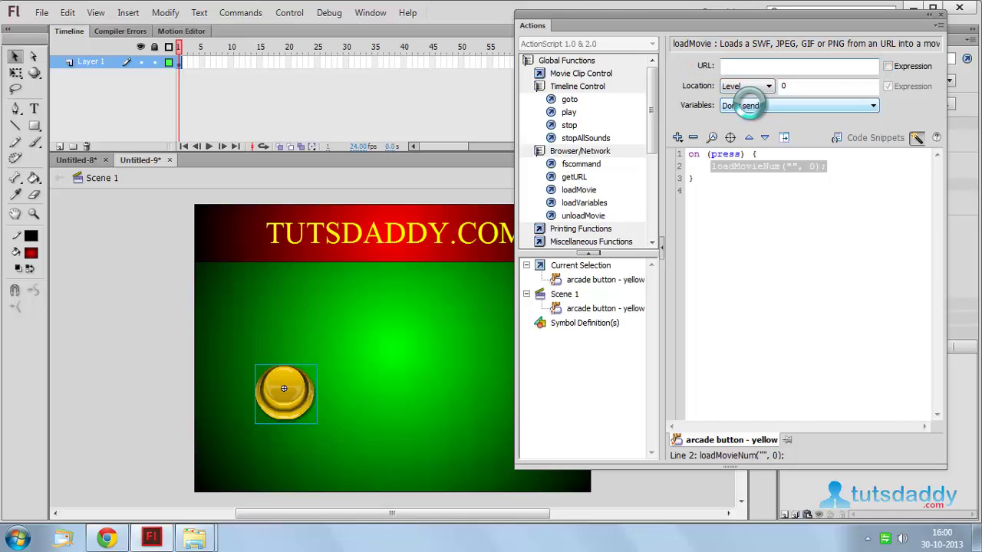
Build the URL F:\LOAD AND UNLOAD MOVIE\UNLOAD.swf from the copied path, a backslash and the file name.
{"action": "key", "text": "ctrl+v"}
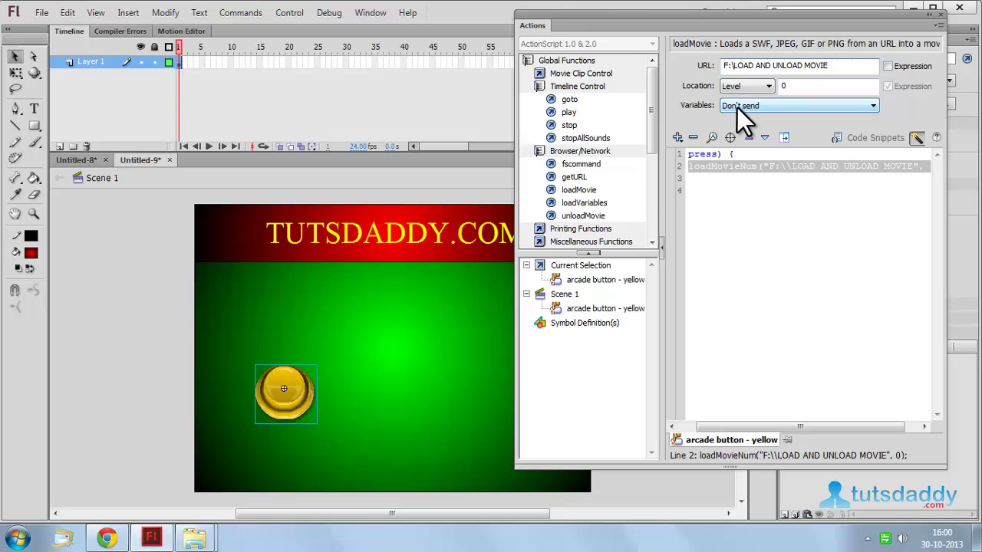
{"action": "type", "text": "\\"}
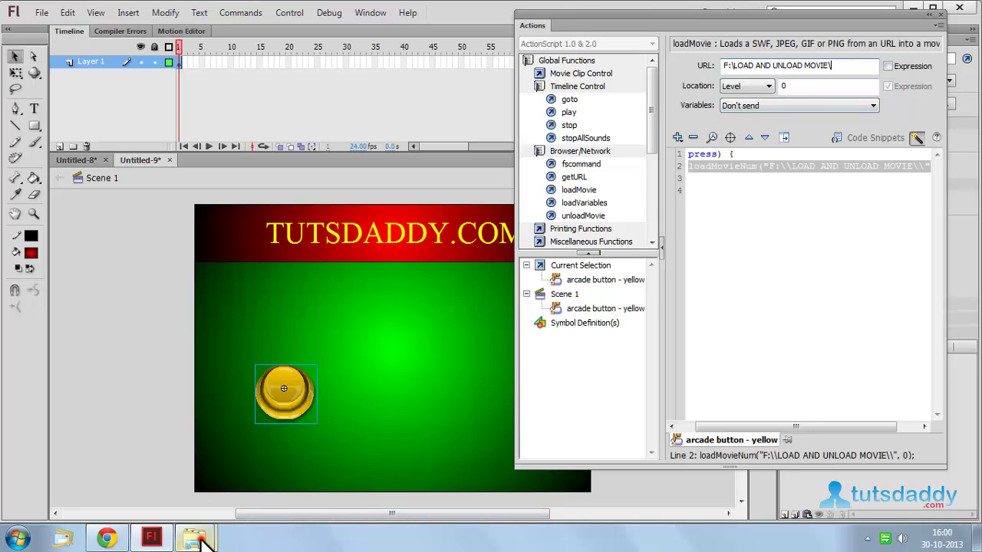
{"action": "mouse_move", "coordinate": [195, 539]}
{"action": "left_click", "coordinate": [247, 497]}
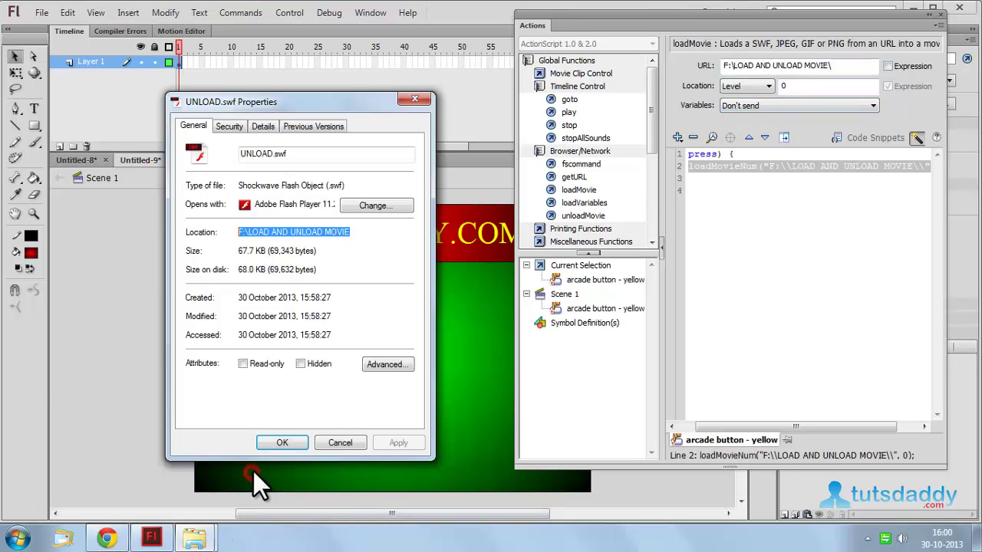
{"action": "double_click", "coordinate": [311, 153]}
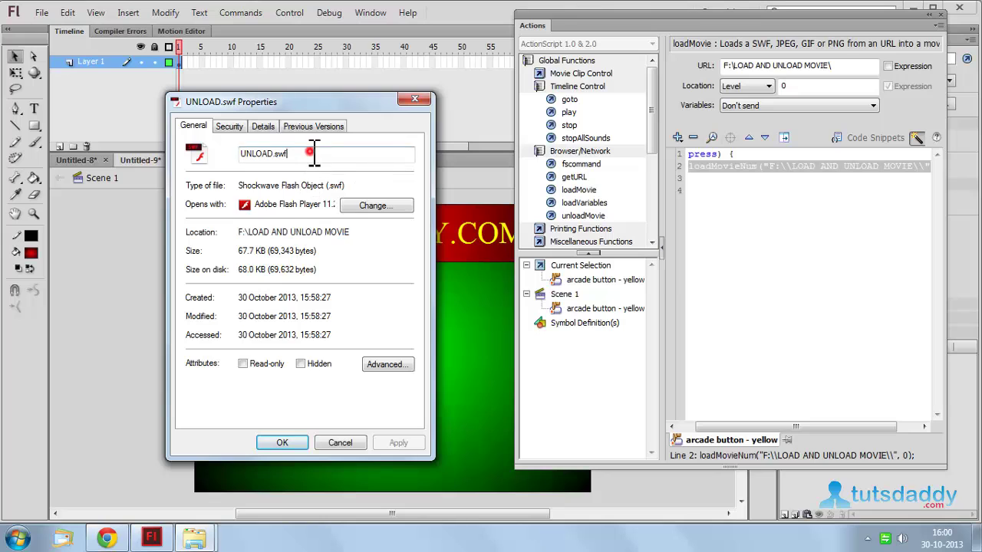
{"action": "right_click", "coordinate": [260, 156]}
{"action": "left_click", "coordinate": [305, 199]}
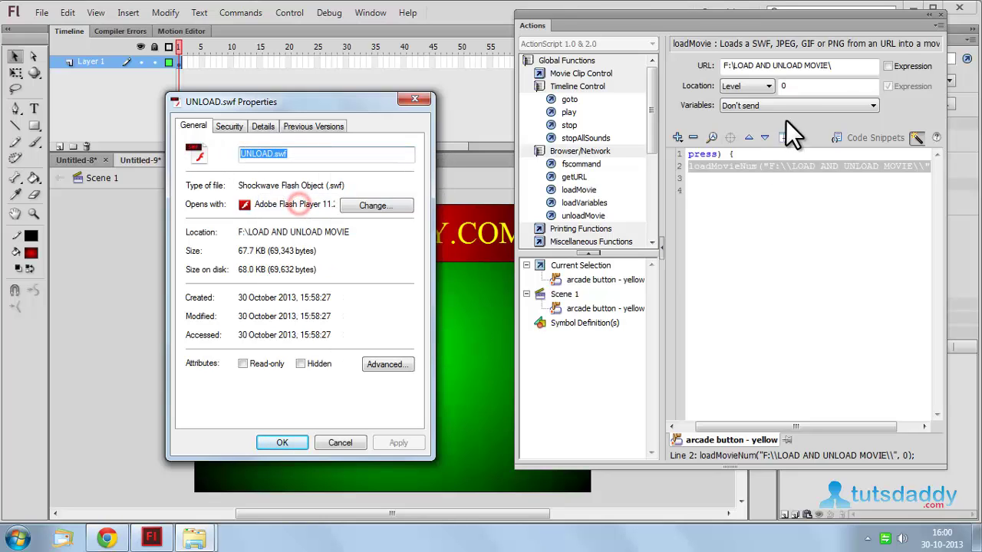
{"action": "left_click", "coordinate": [837, 66]}
{"action": "key", "text": "ctrl+v"}
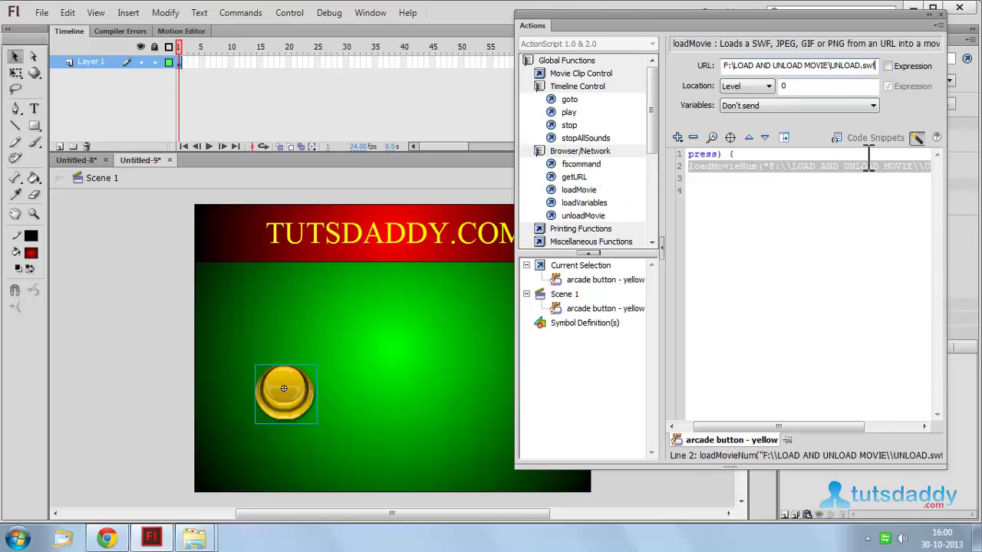
Export the movie as LOAD.swf into the LOAD AND UNLOAD MOVIE folder.
{"action": "left_click", "coordinate": [942, 13]}
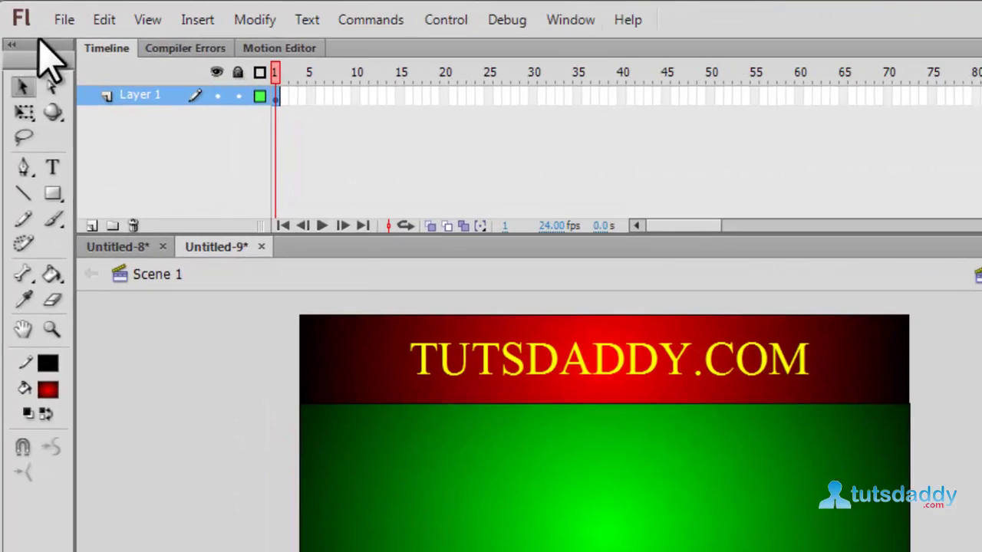
{"action": "left_click", "coordinate": [63, 19]}
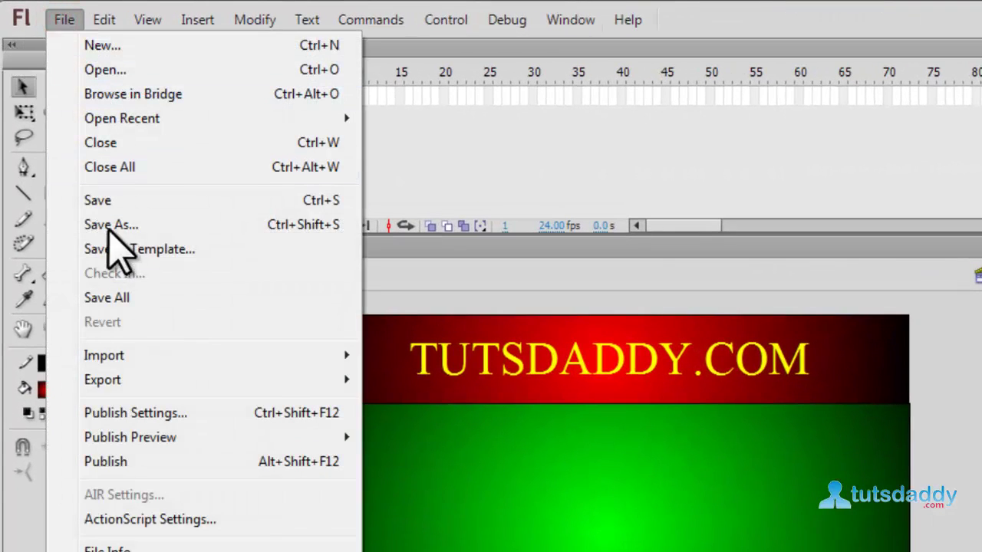
{"action": "mouse_move", "coordinate": [102, 379]}
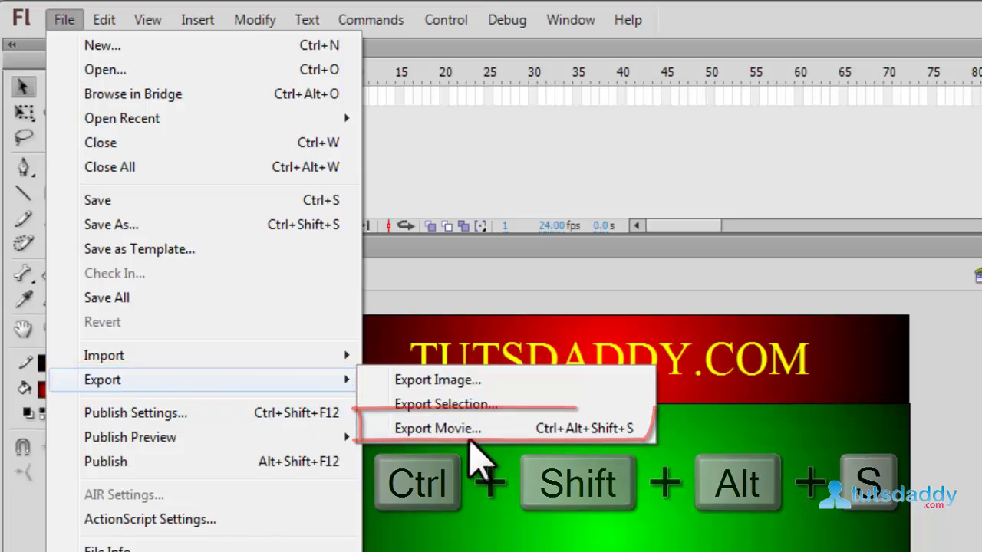
{"action": "left_click", "coordinate": [468, 428]}
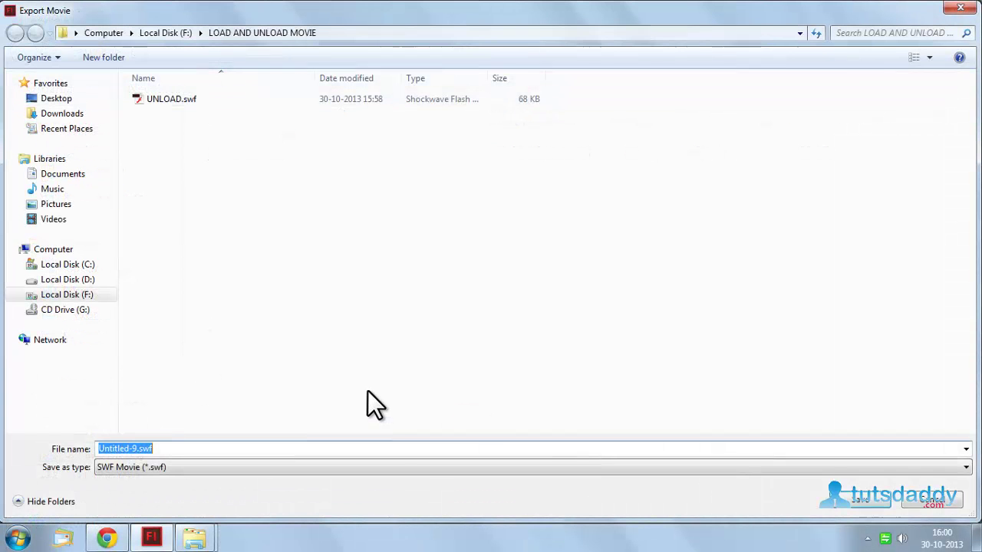
{"action": "type", "text": "LOAD"}
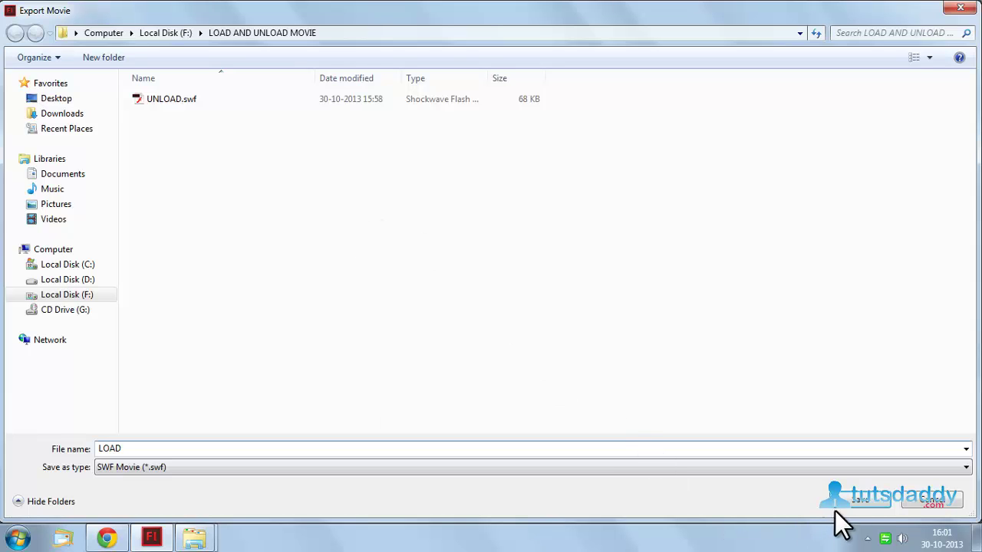
{"action": "left_click", "coordinate": [867, 500]}
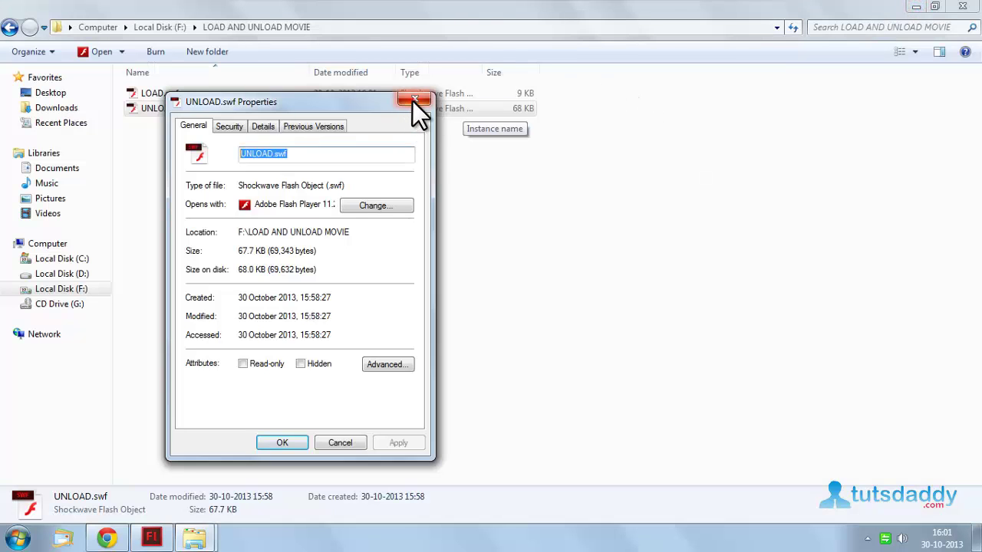
Play LOAD.swf, load the rose page with the yellow button, then unload it with the blue button.
{"action": "left_click", "coordinate": [414, 101]}
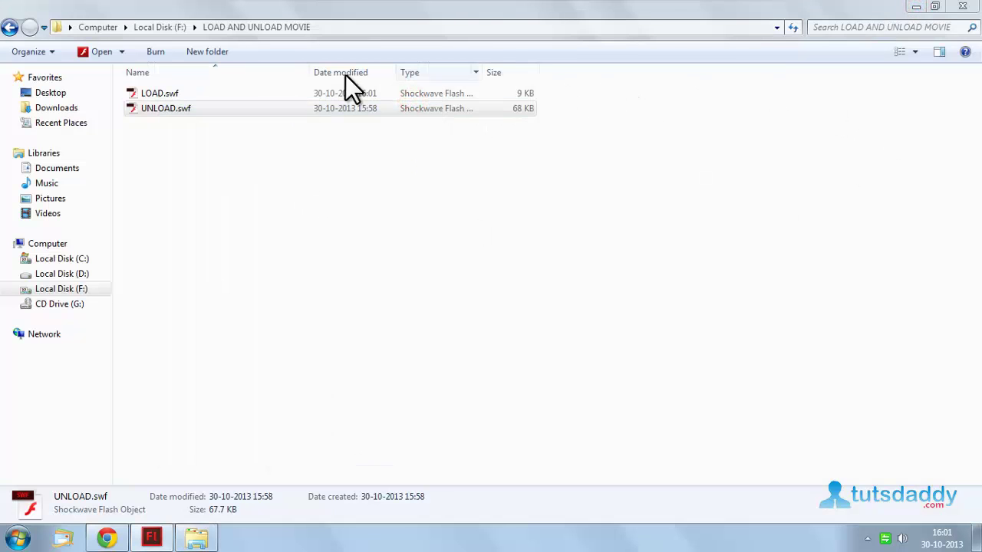
{"action": "double_click", "coordinate": [156, 95]}
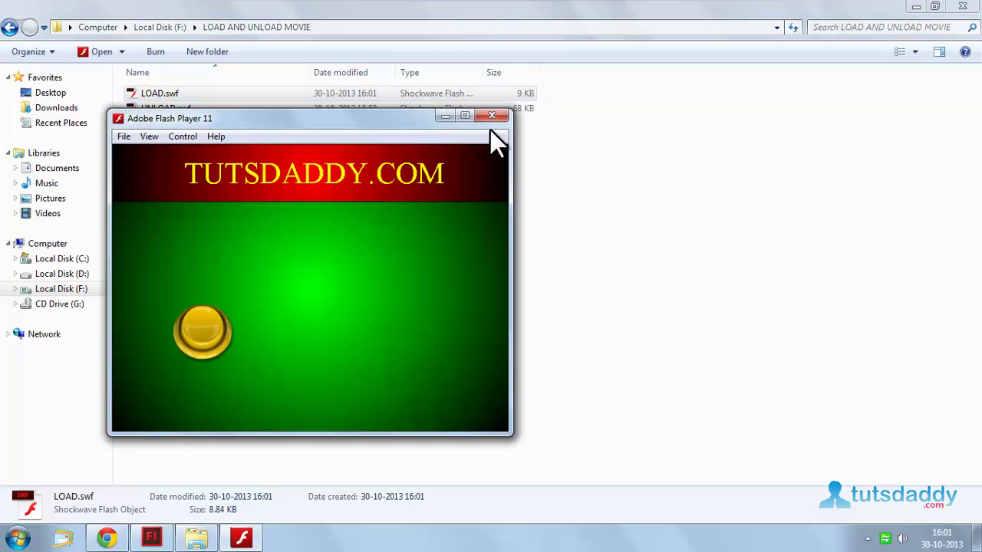
{"action": "left_click", "coordinate": [469, 112]}
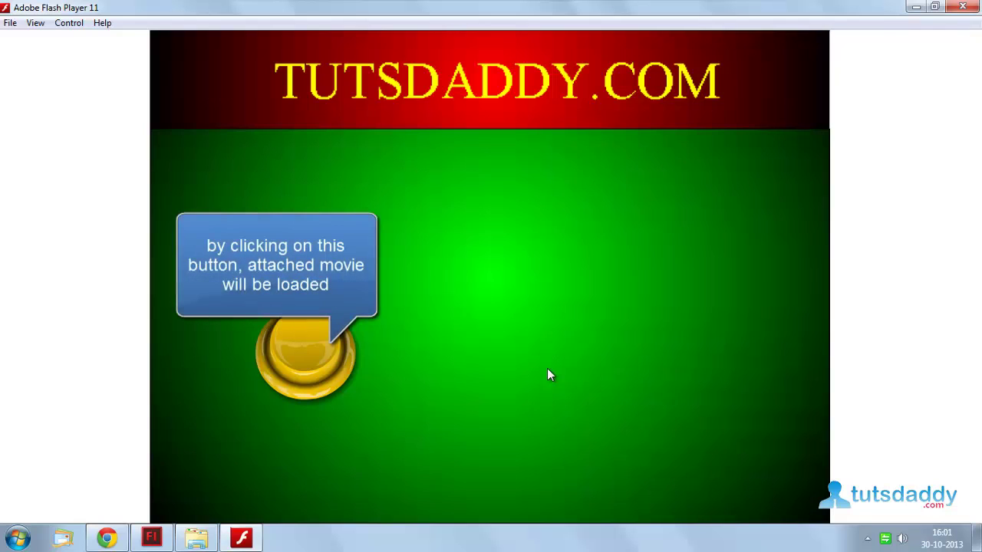
{"action": "left_click", "coordinate": [326, 364]}
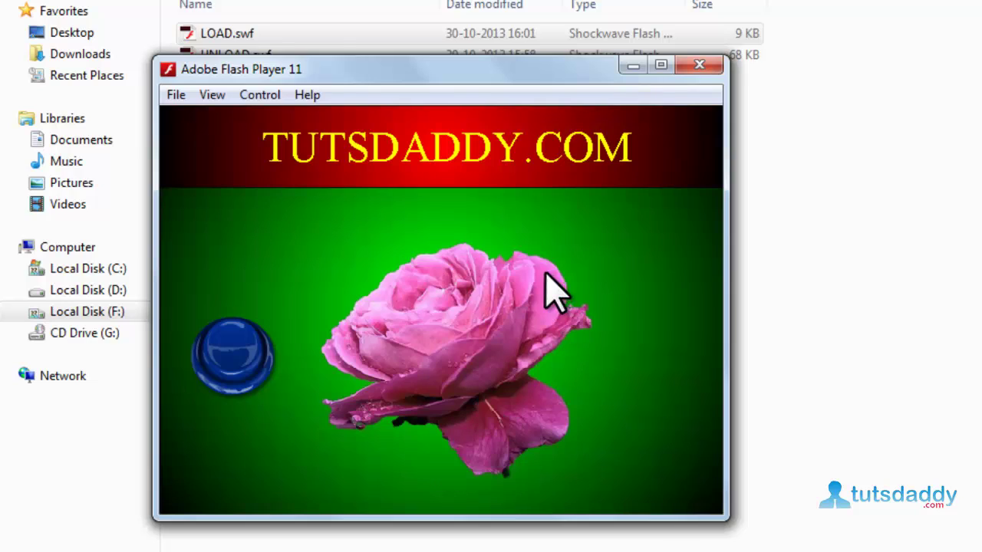
{"action": "left_click", "coordinate": [235, 379]}
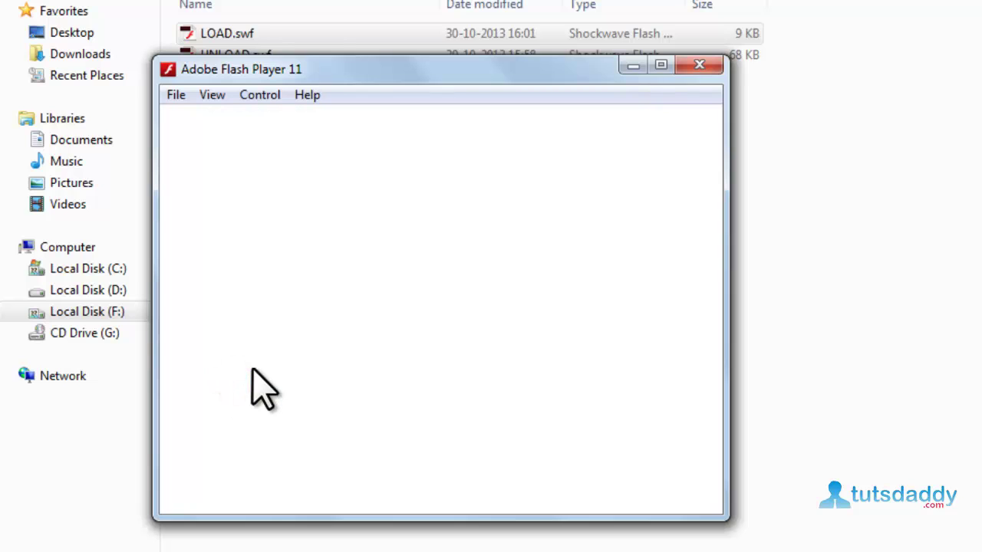